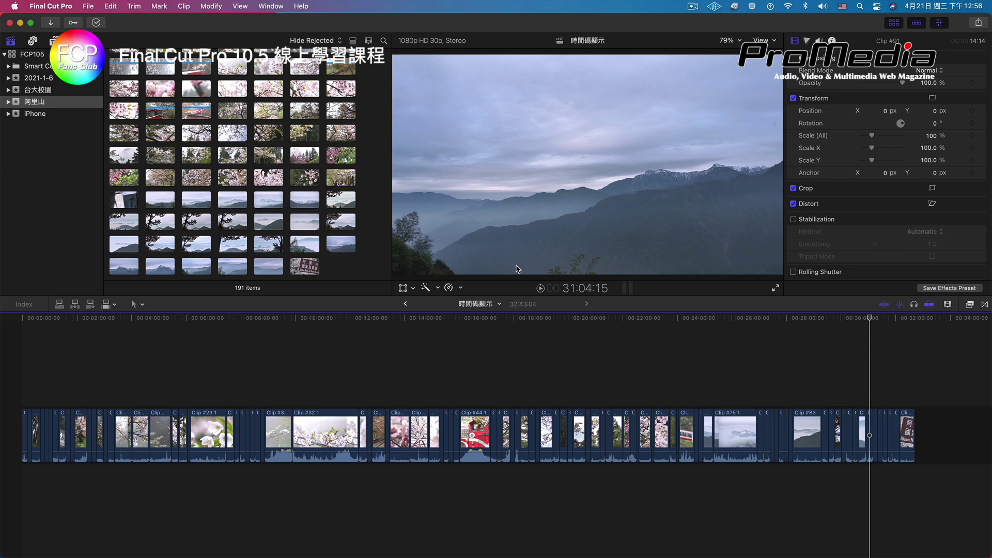
# Connect the Timecode generator from the Elements category above the first clip at the start of the timeline.
pyautogui.press('Home')
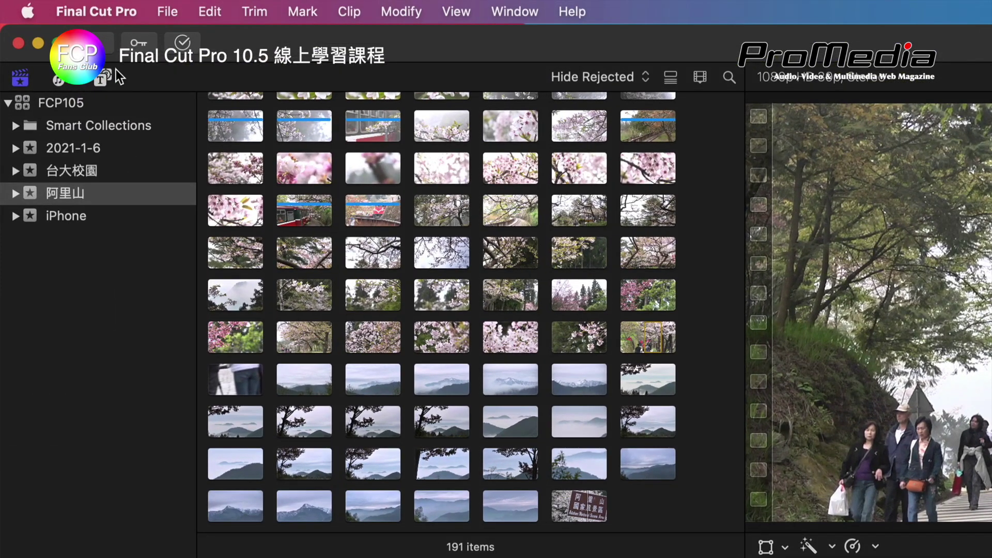
pyautogui.click(56, 41)
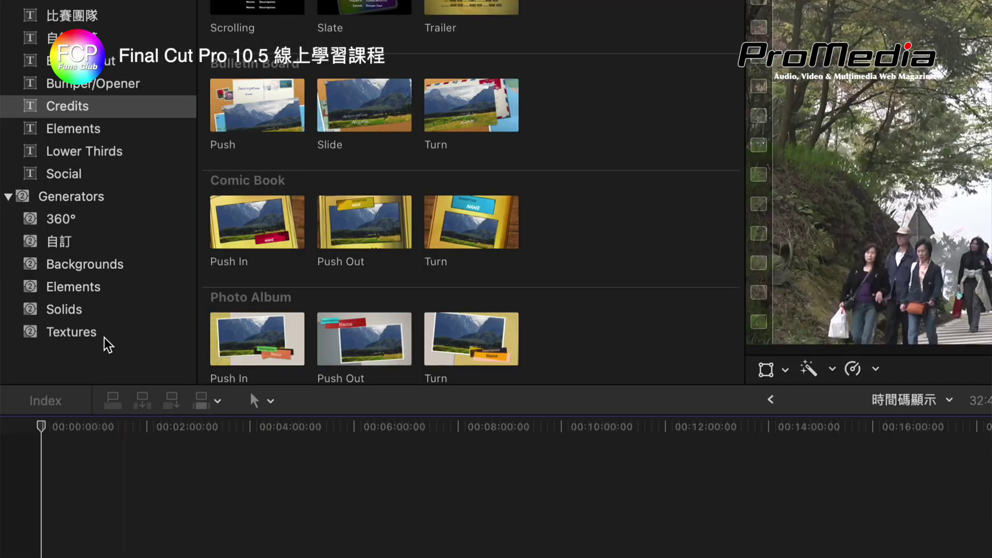
pyautogui.click(116, 288)
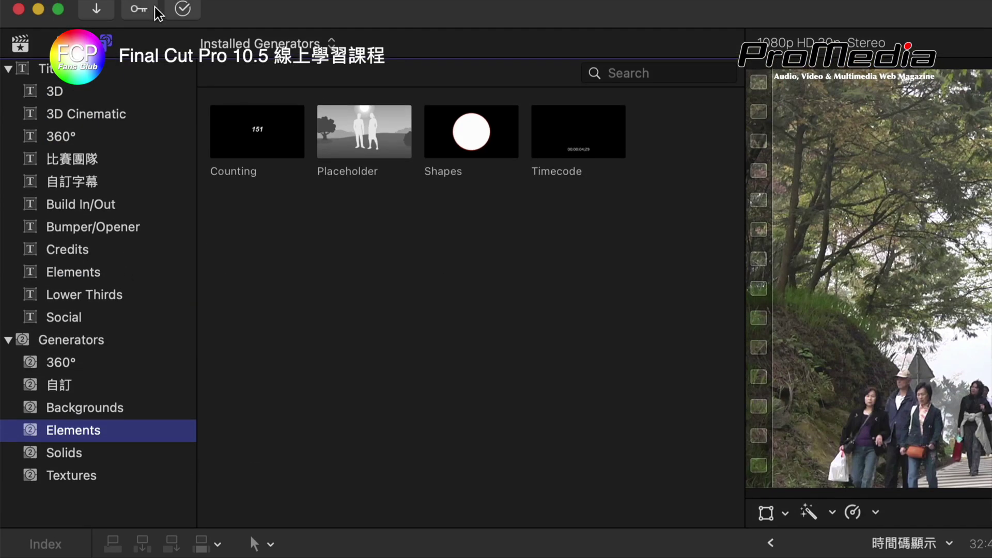
pyautogui.click(586, 134)
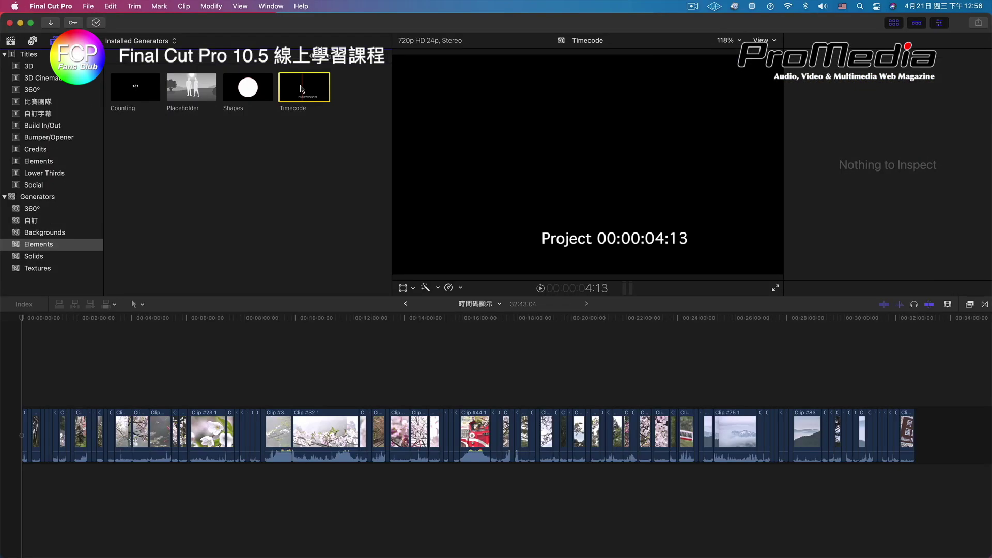
pyautogui.press('q')
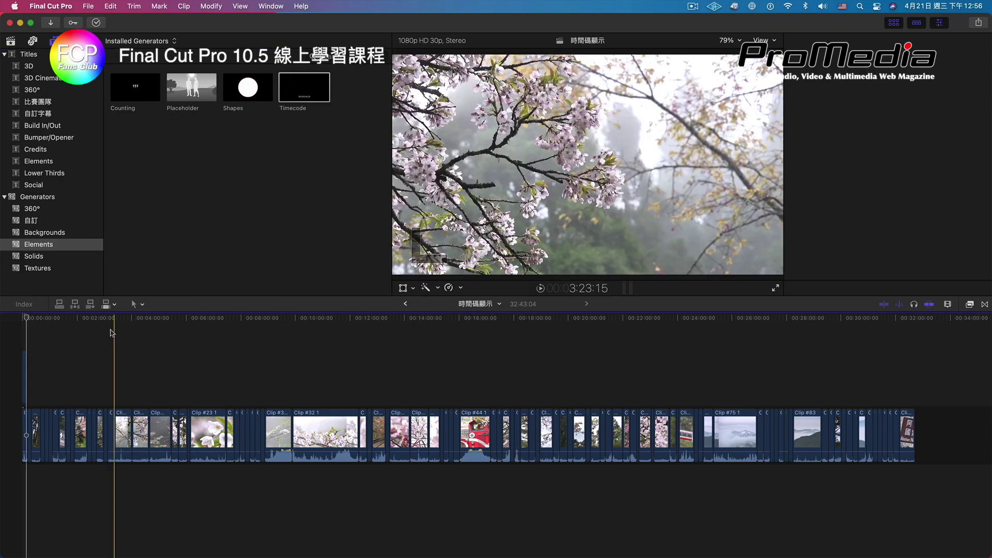
# Extend the end edge of the Timecode clip to the end of the project using Extend Edit.
pyautogui.click(27, 373)
pyautogui.press('l')
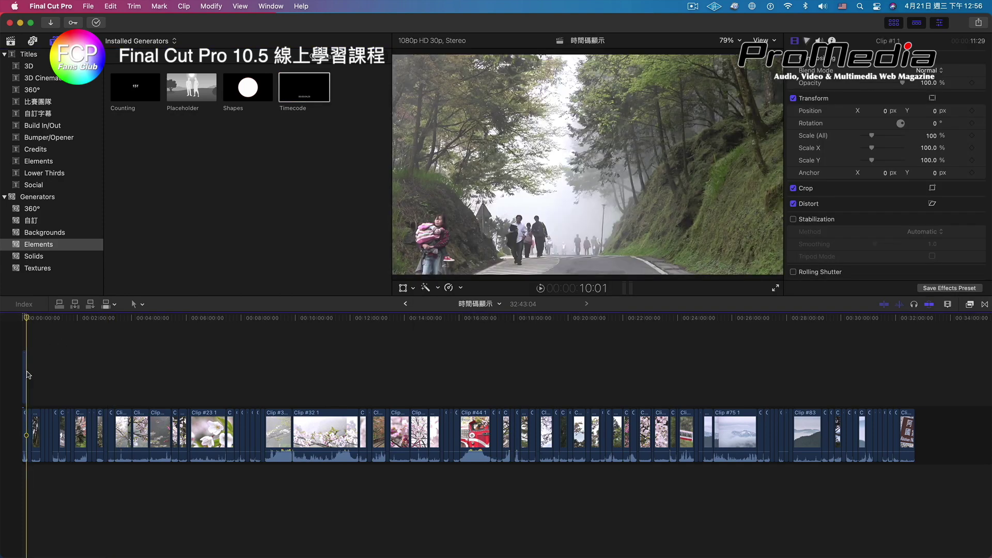
pyautogui.click(26, 371)
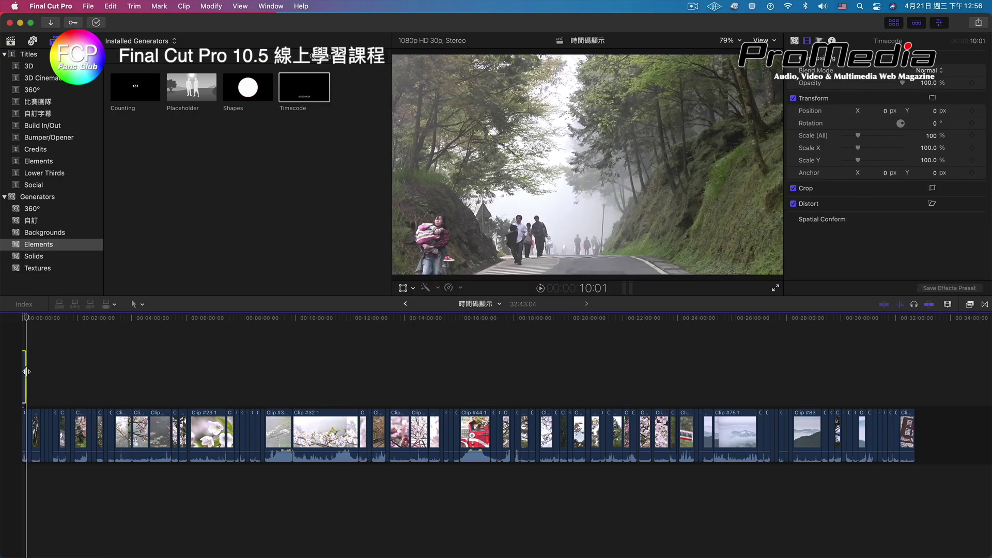
pyautogui.scroll(8, 26, 371)
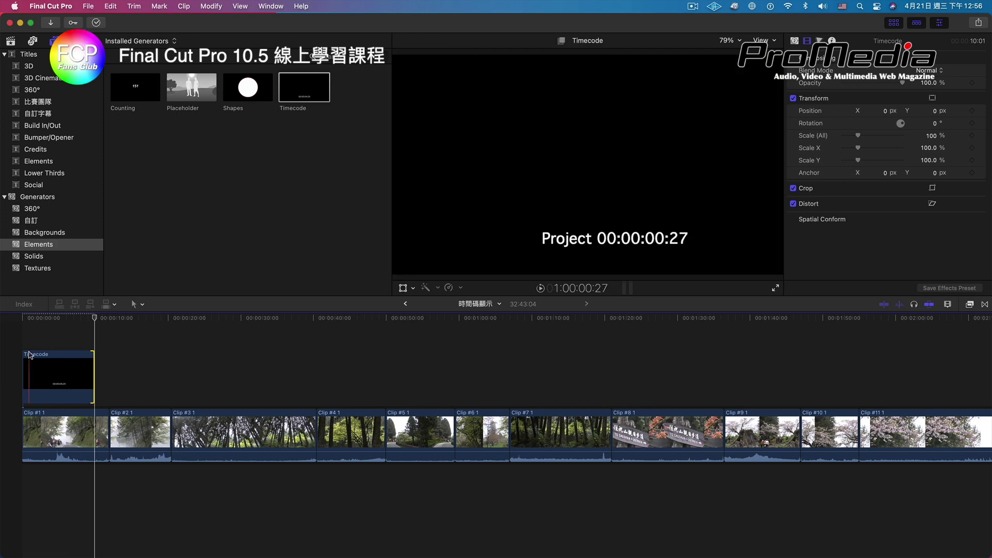
pyautogui.click(118, 433)
pyautogui.click(95, 367)
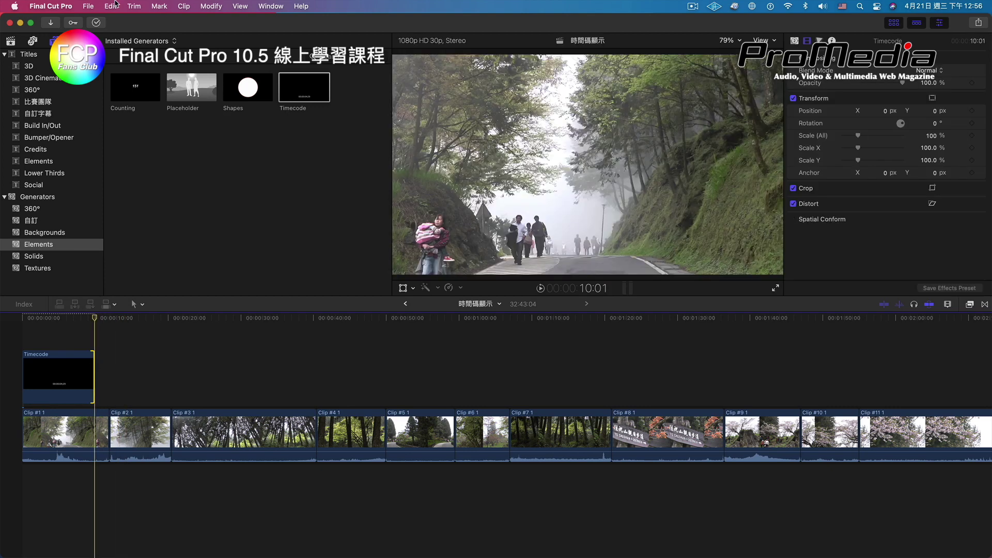
pyautogui.click(134, 5)
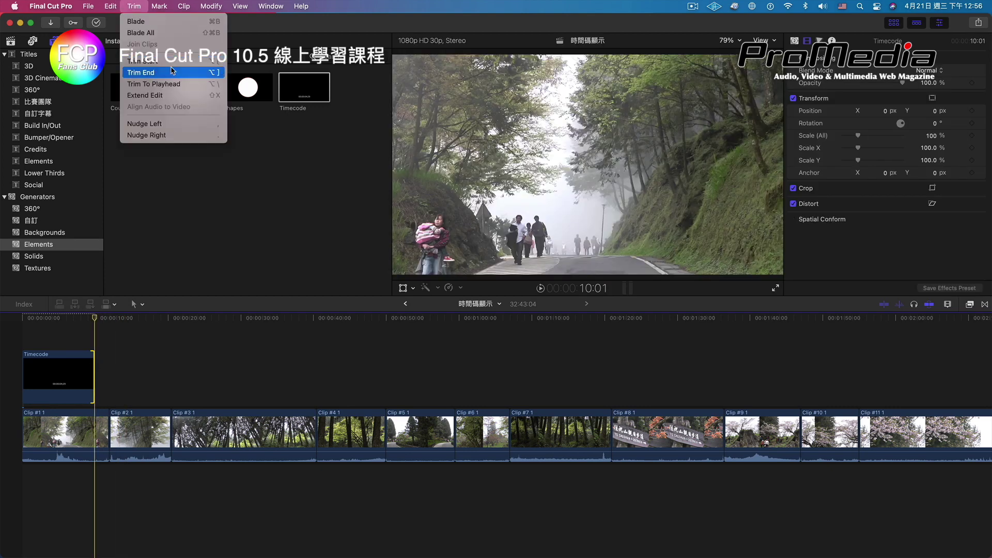
pyautogui.click(185, 96)
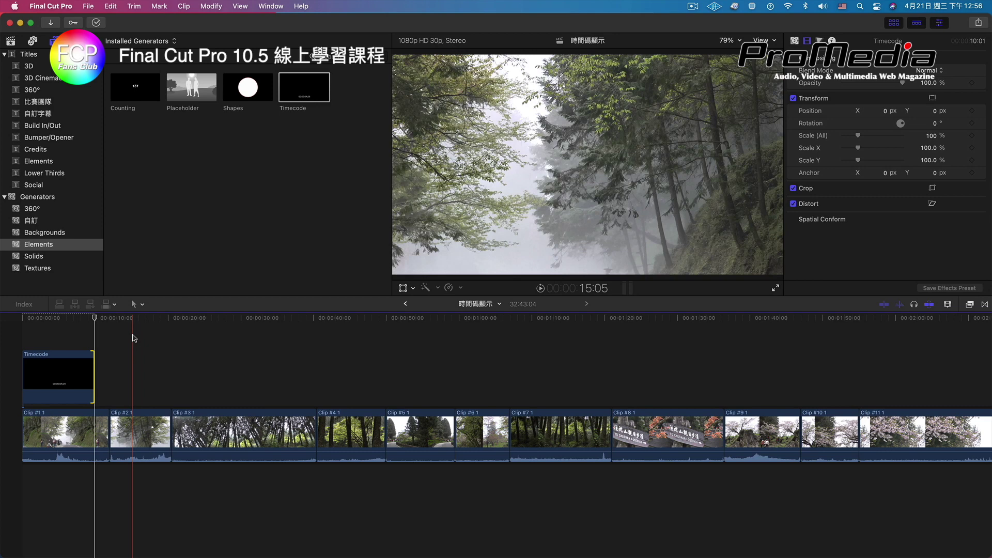
pyautogui.press('End')
pyautogui.press('End')
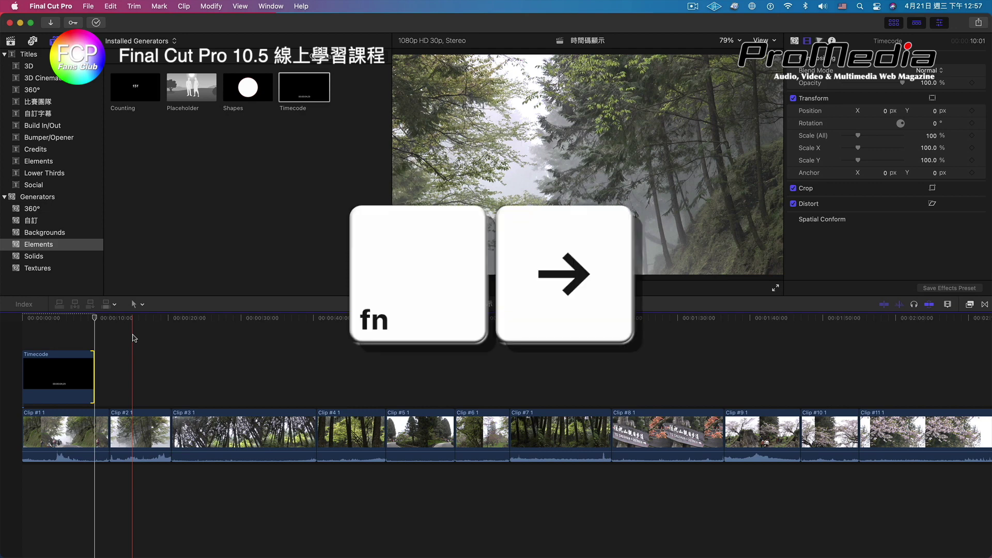
pyautogui.press('End')
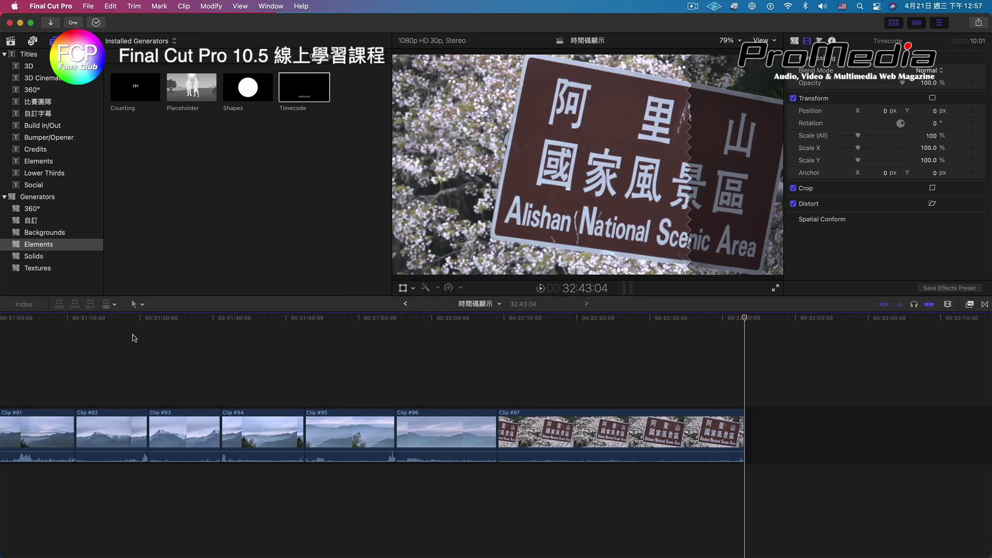
pyautogui.hotkey('shift', 'x')
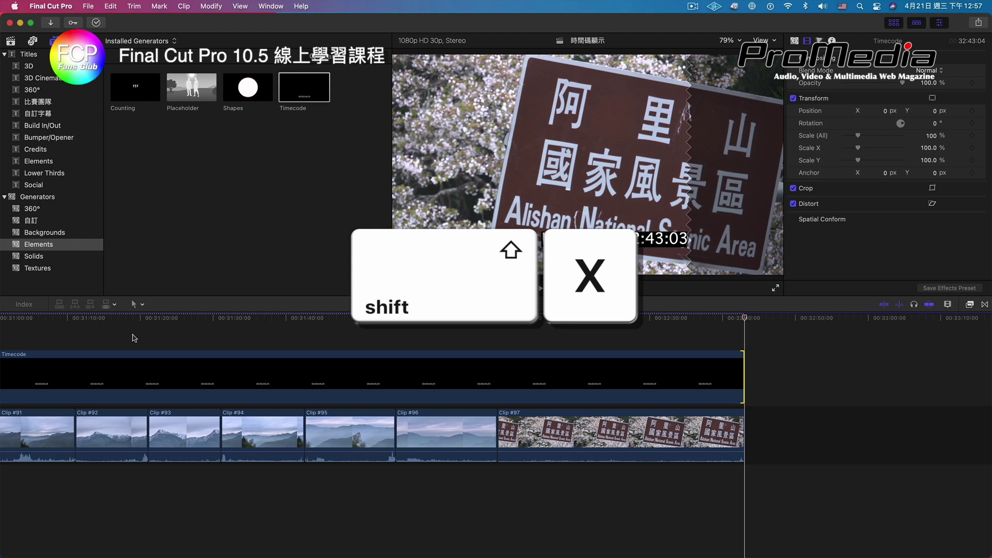
pyautogui.hotkey('shift', 'z')
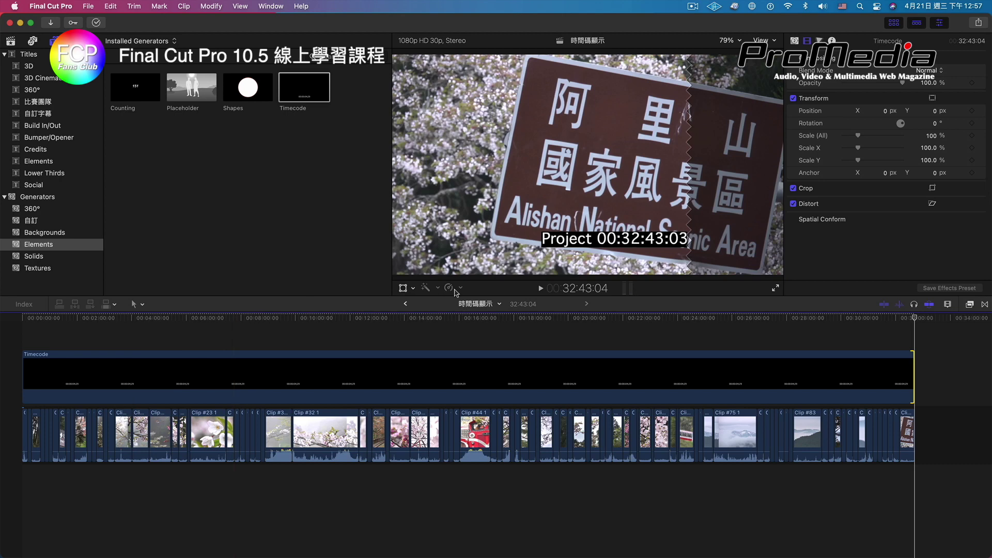
# Select the Timecode clip, hide the browser and play the project briefly from about 00:08:32 to check the overlay.
pyautogui.click(453, 362)
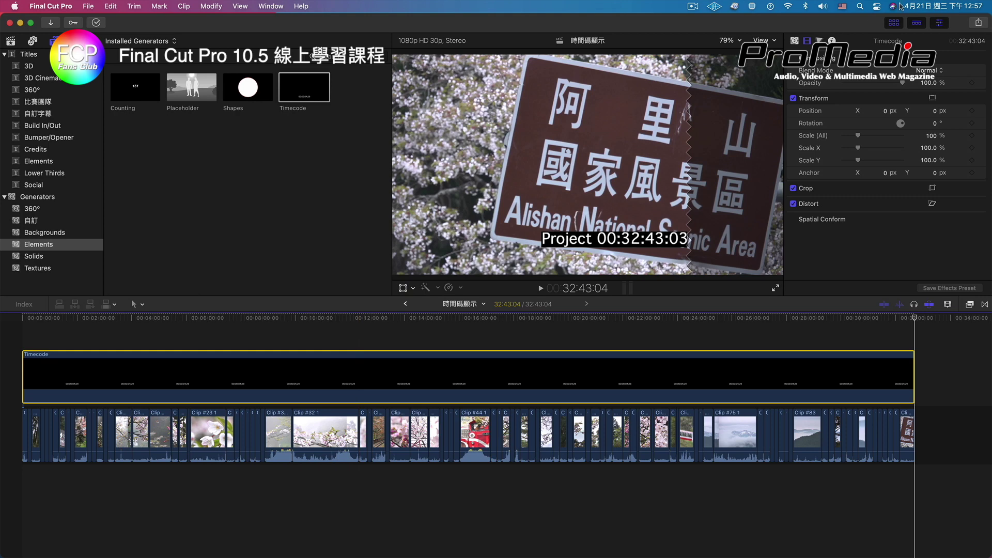
pyautogui.click(899, 23)
pyautogui.press('space')
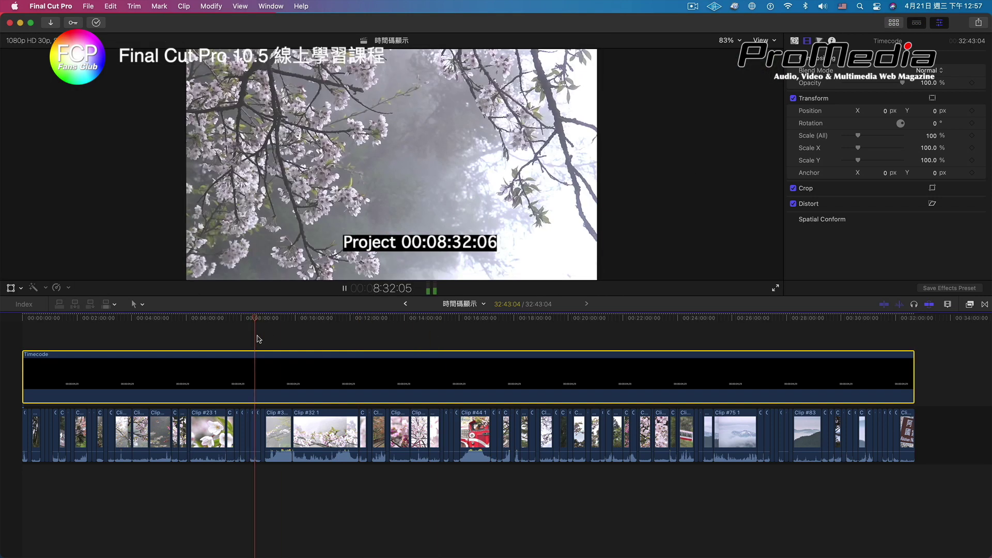
pyautogui.press('space')
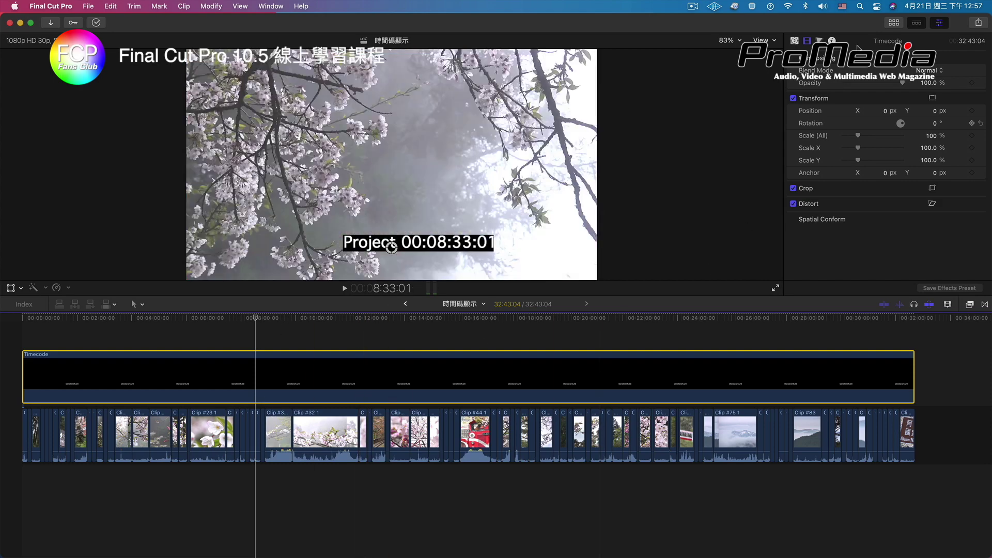
# Review the timecode format options in the generator's parameters and set the text size to 69.
pyautogui.click(794, 41)
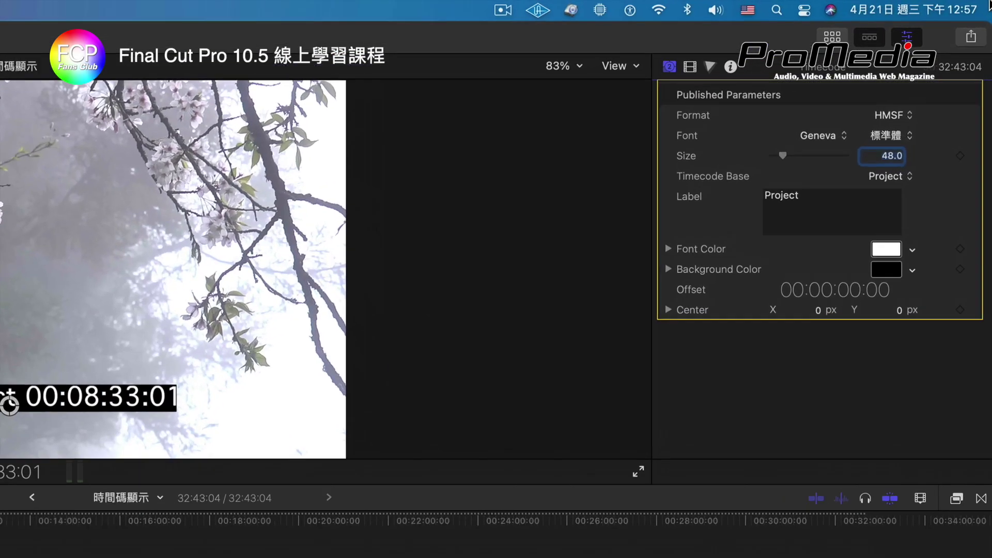
pyautogui.click(893, 120)
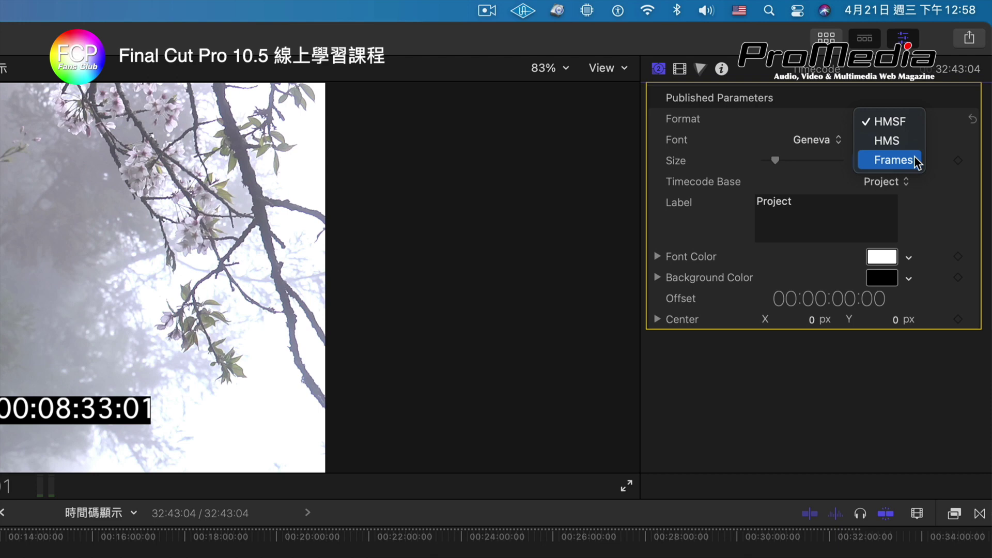
pyautogui.click(788, 184)
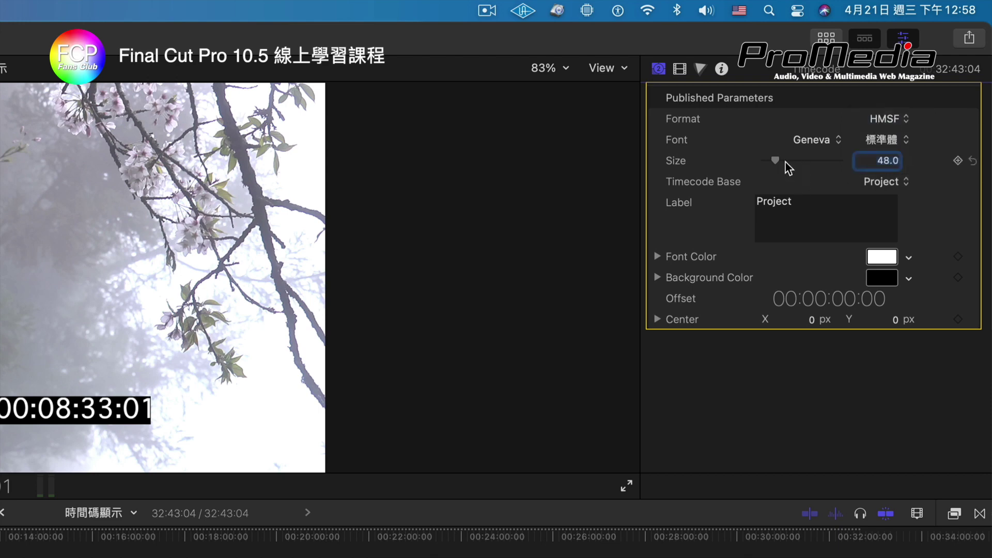
pyautogui.moveTo(785, 161)
pyautogui.mouseDown()
pyautogui.moveTo(810, 159)
pyautogui.moveTo(785, 165)
pyautogui.mouseUp()
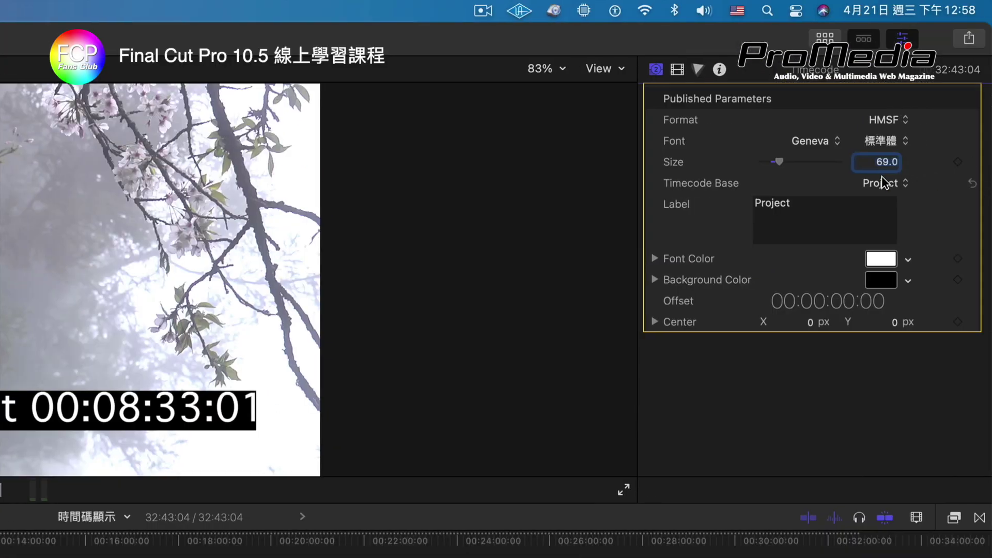
# Review the timecode base options and replace the timecode's label with 僅供參考樣片.
pyautogui.click(934, 185)
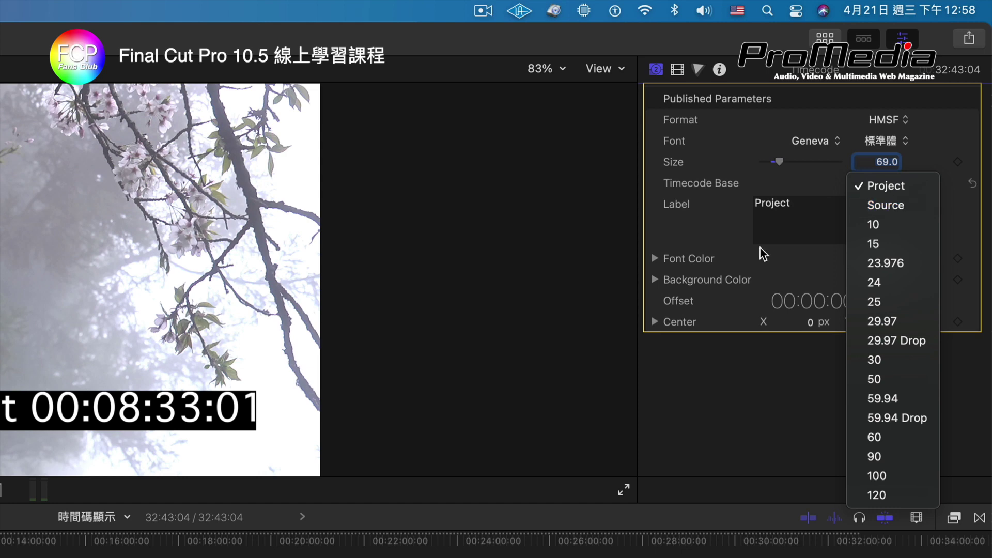
pyautogui.click(678, 225)
pyautogui.click(814, 208)
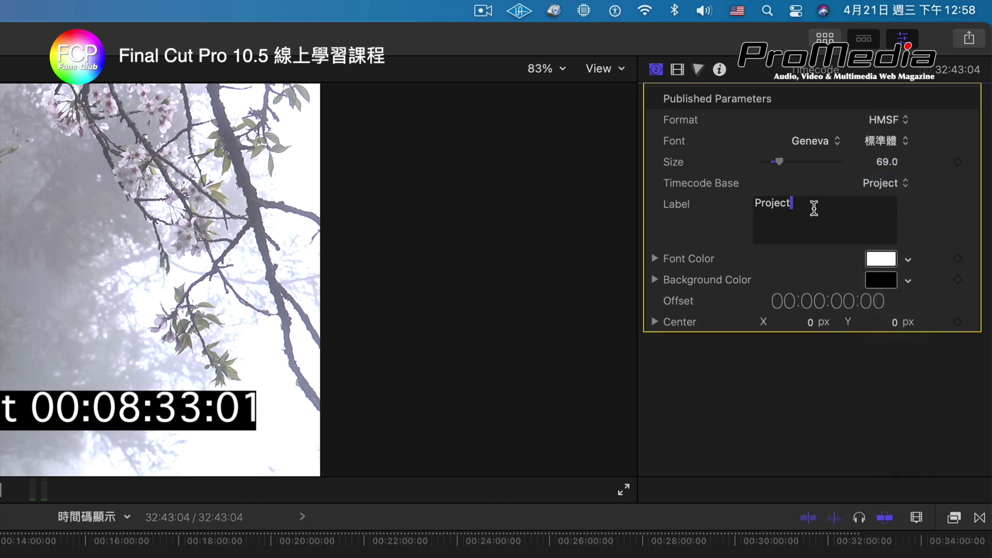
pyautogui.moveTo(815, 208); pyautogui.dragTo(746, 197)
pyautogui.hotkey('ctrl', 'space')
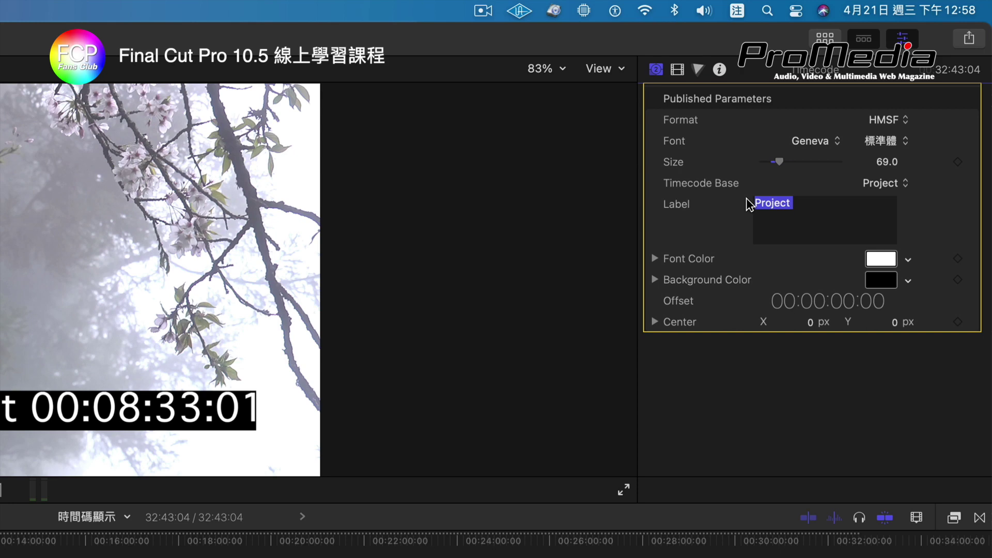
pyautogui.write('僅供參考樣')
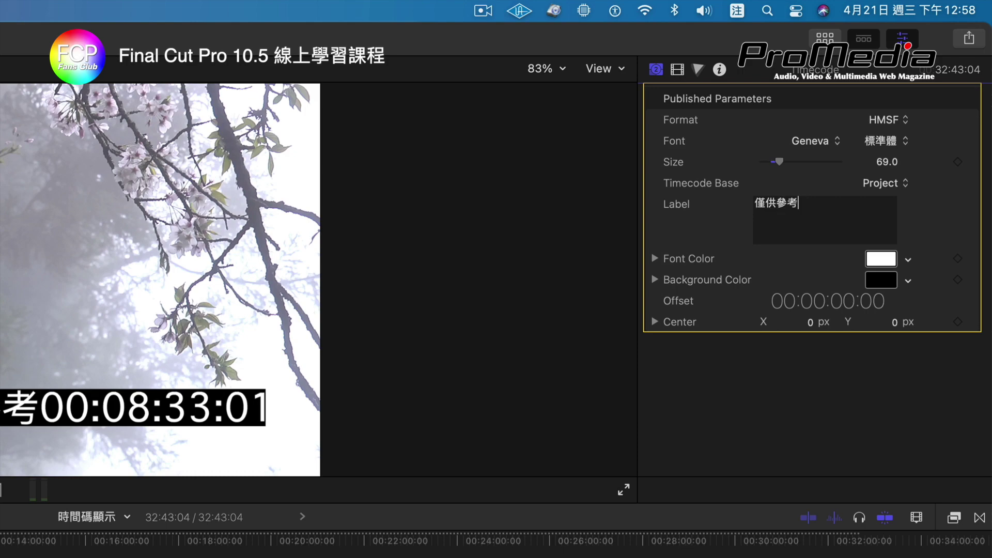
pyautogui.write('片')
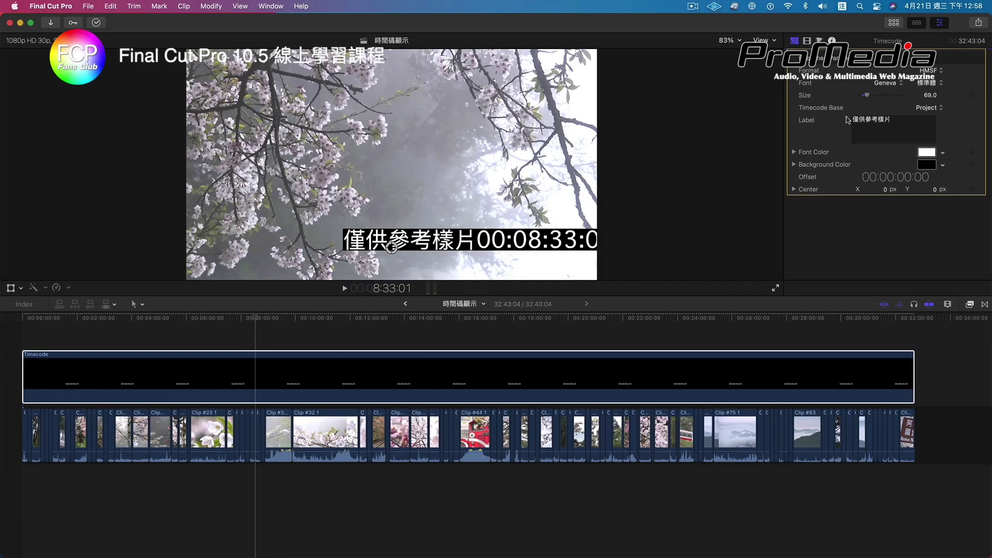
# Show the title/action safe zones and move the timecode to the picture's lower left, centred at about X -0.5, Y -0.03 px.
pyautogui.moveTo(391, 247); pyautogui.dragTo(293, 252)
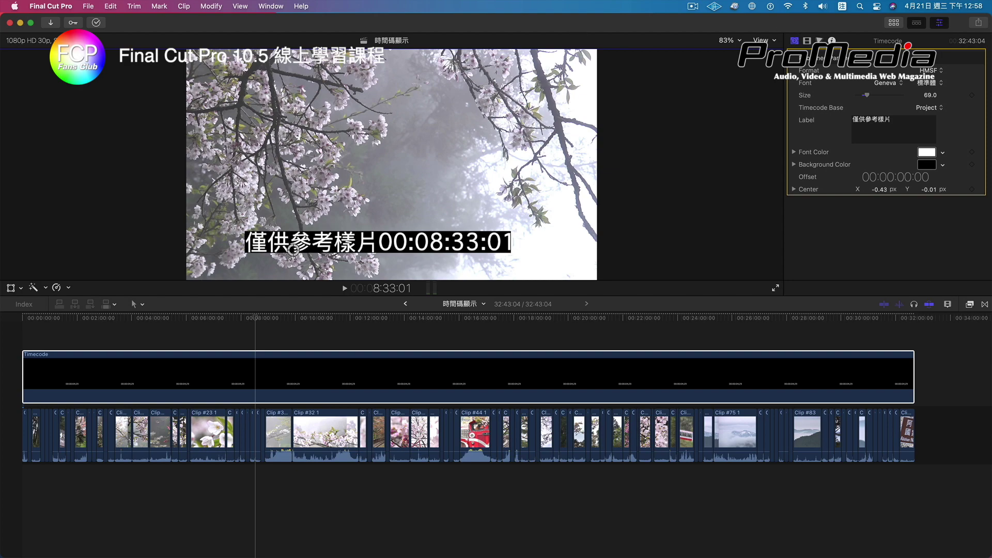
pyautogui.click(761, 41)
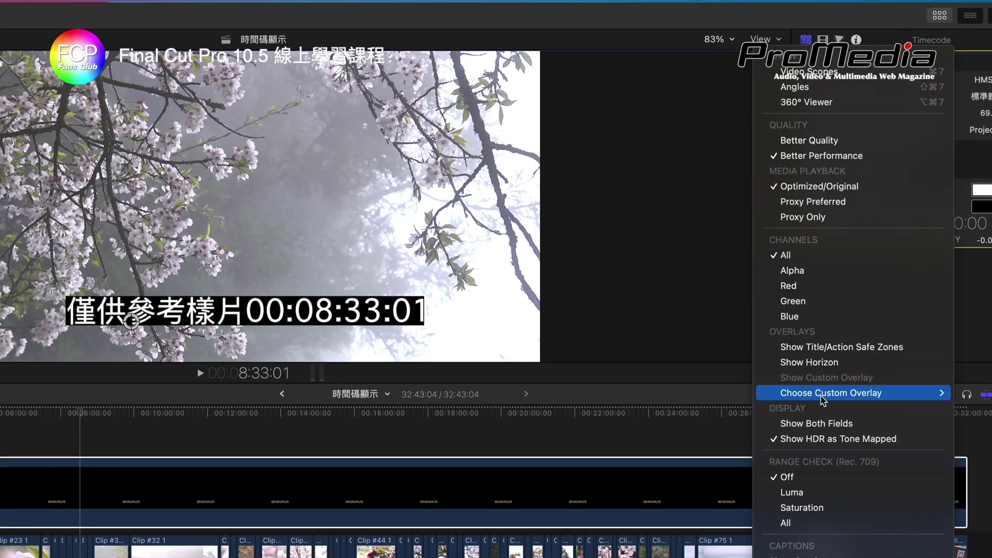
pyautogui.click(842, 347)
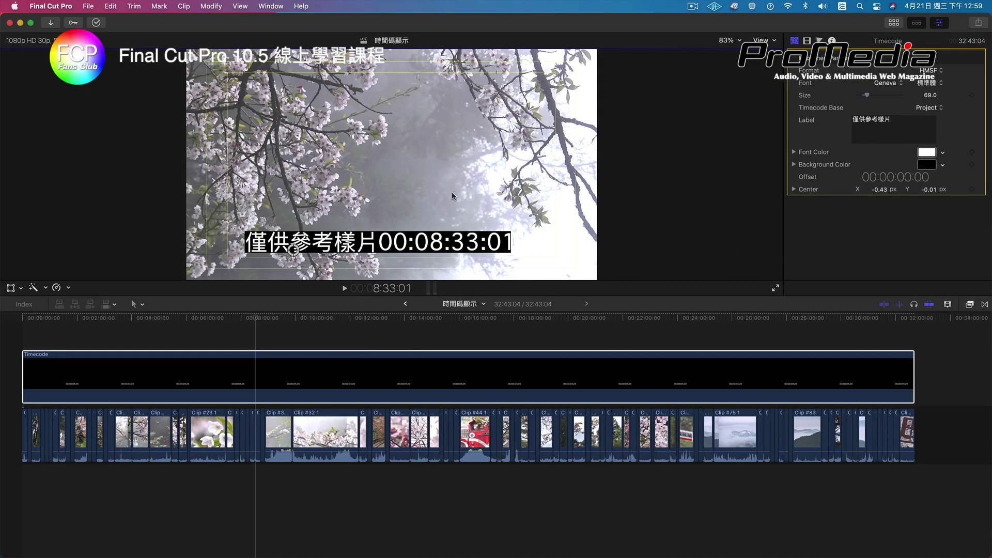
pyautogui.moveTo(292, 251); pyautogui.dragTo(338, 256)
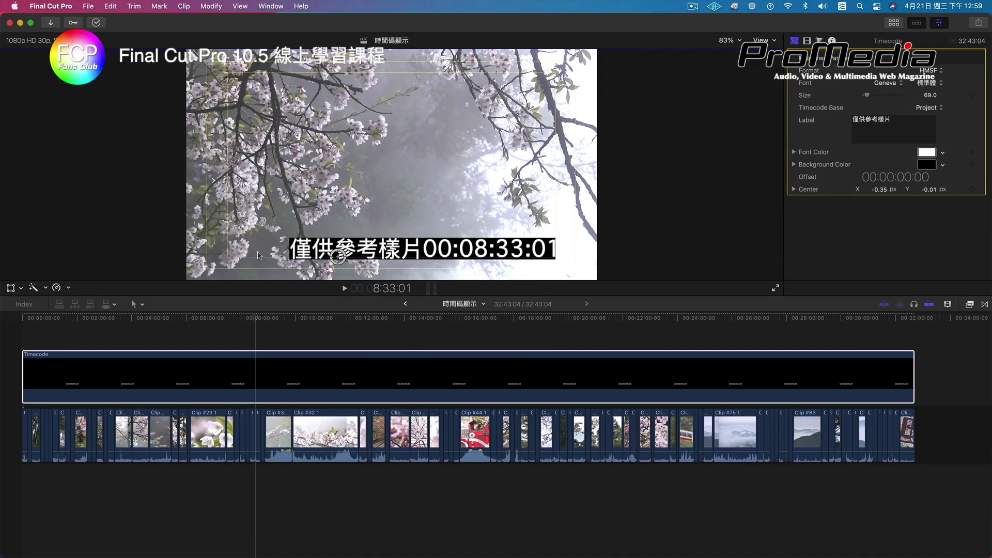
pyautogui.moveTo(259, 256)
pyautogui.mouseDown()
pyautogui.moveTo(237, 278)
pyautogui.moveTo(277, 255)
pyautogui.mouseUp()
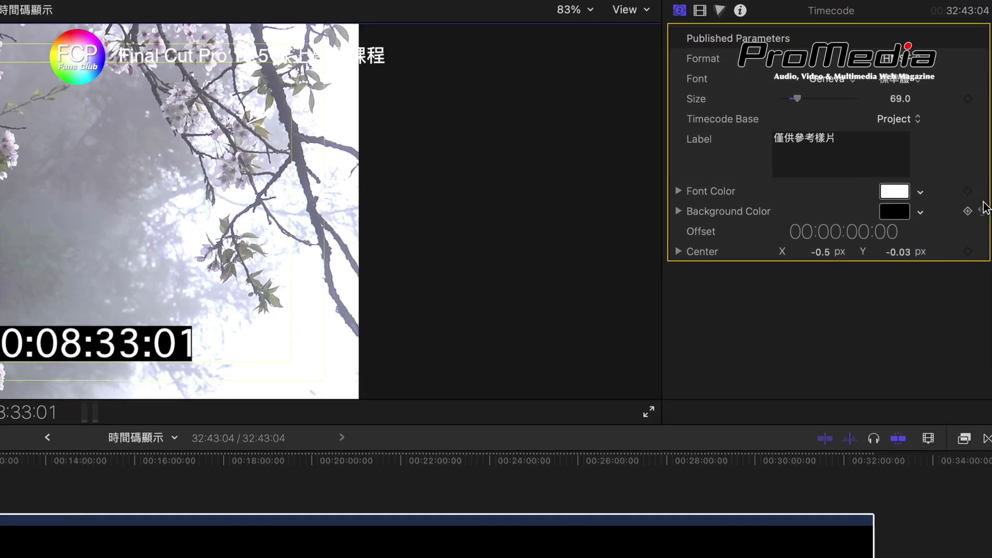
# Try lowering the opacity of the timecode's background colour.
pyautogui.click(678, 212)
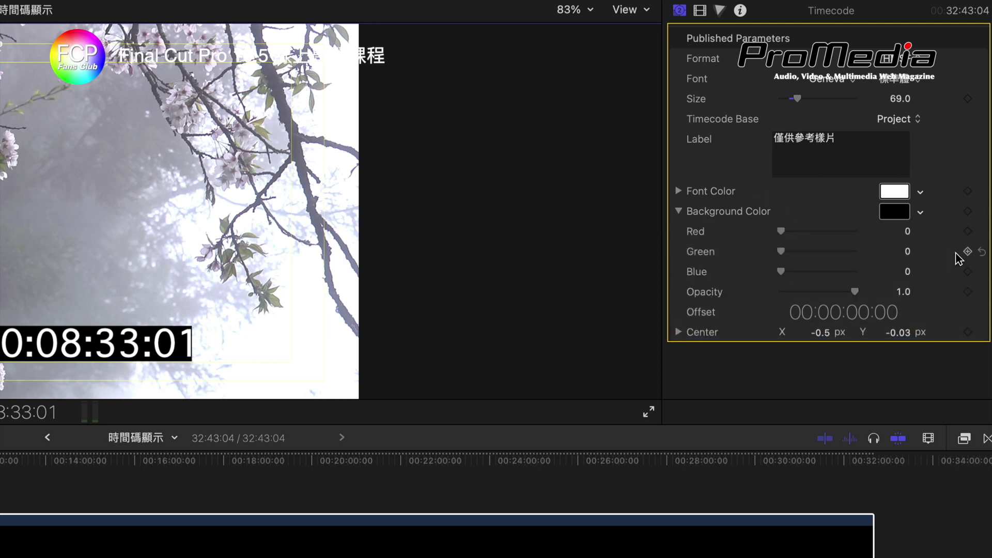
pyautogui.moveTo(852, 291); pyautogui.dragTo(770, 291)
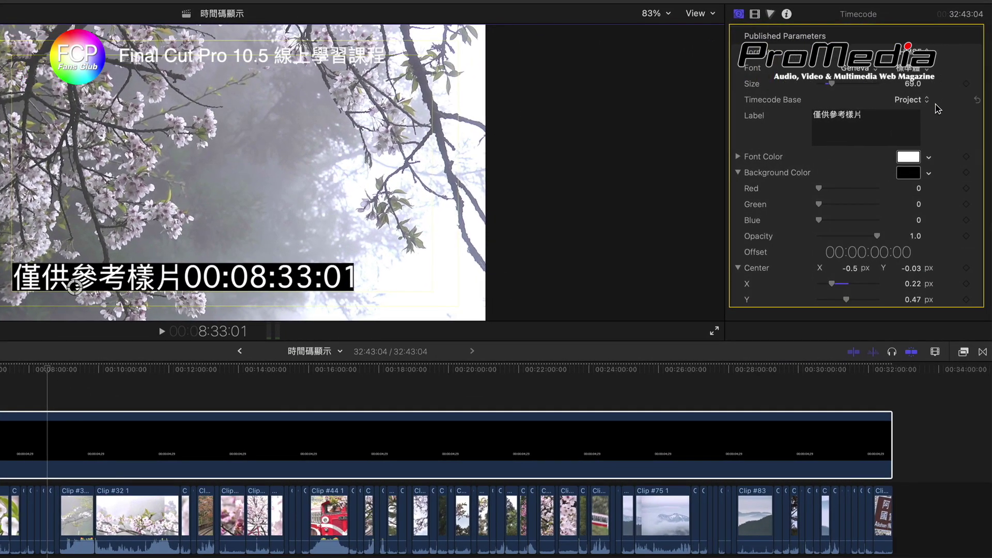
# Change the timecode overlay's font to HeadLineA.
pyautogui.click(875, 69)
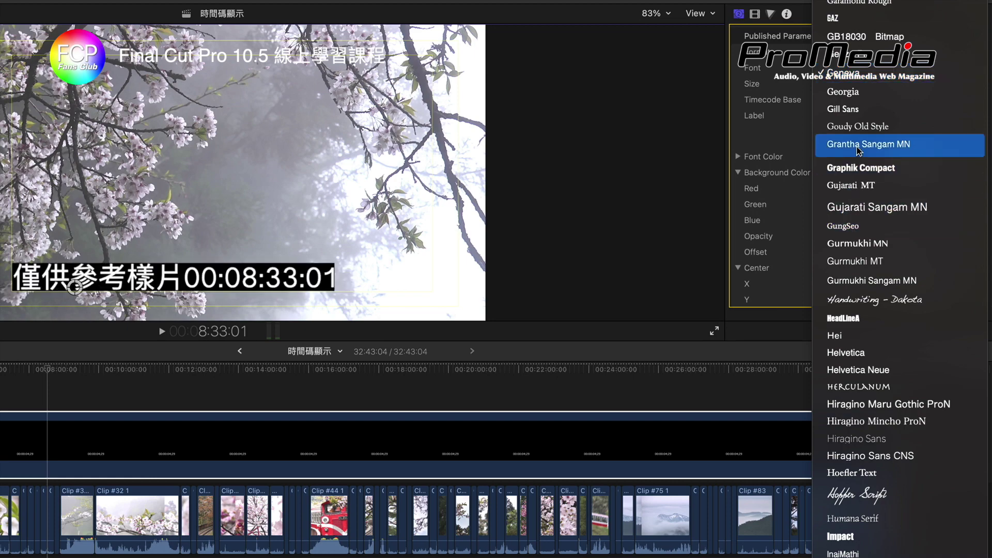
pyautogui.click(870, 319)
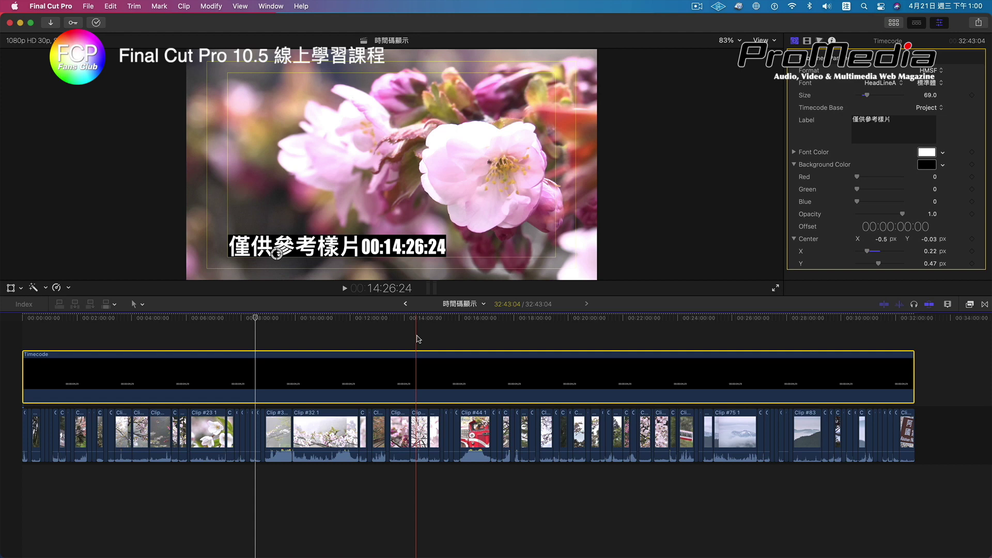
# Remove the timecode overlay from the timeline and undo the removal.
pyautogui.press('Delete')
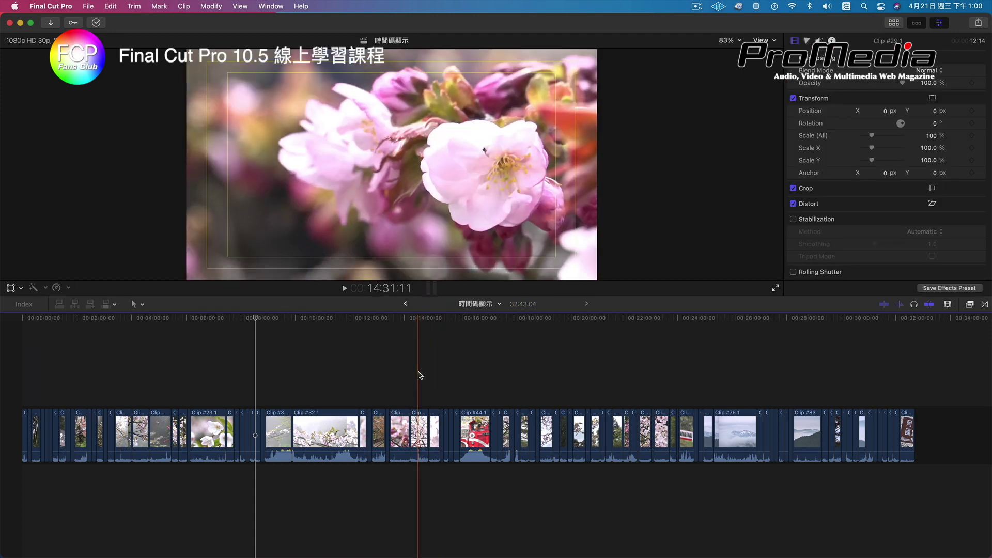
pyautogui.click(419, 382)
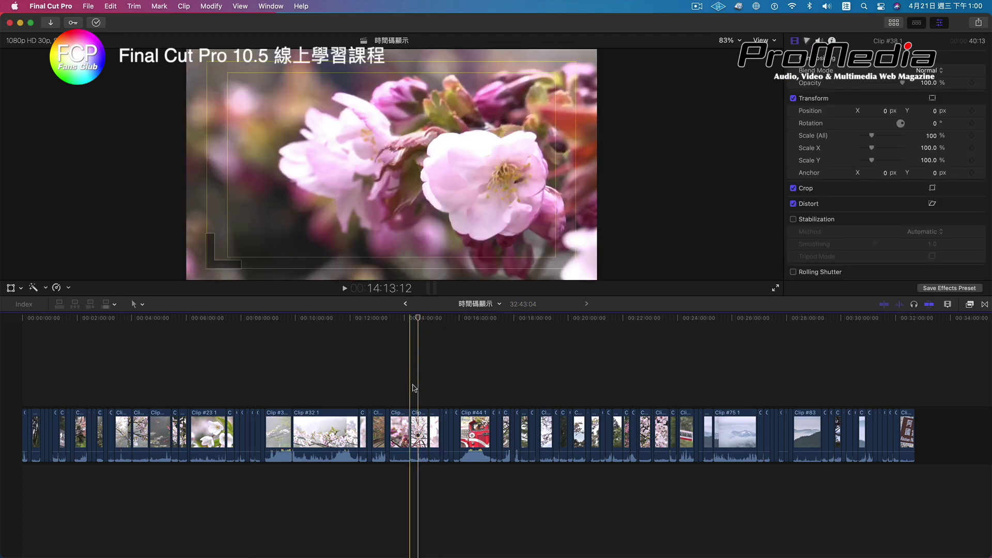
pyautogui.press('super+z')
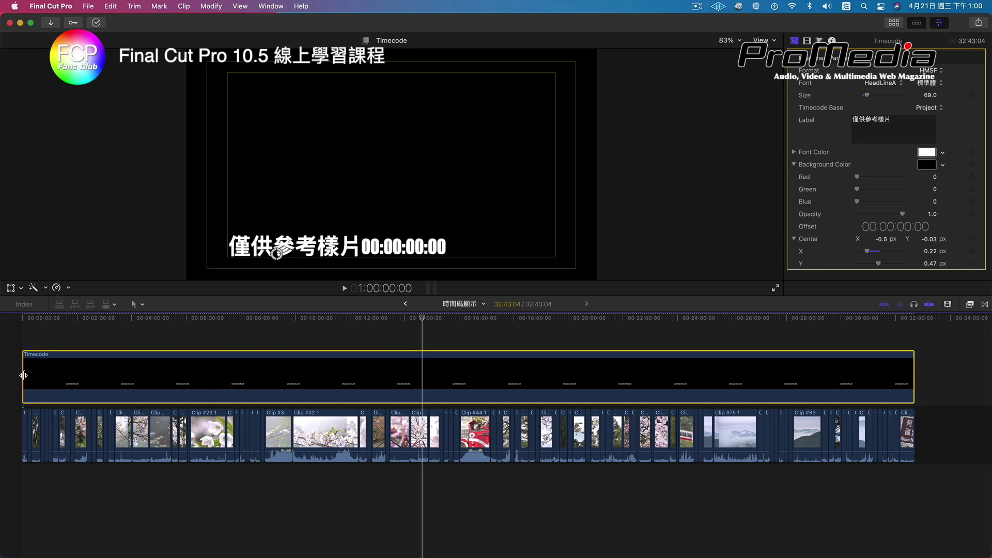
# Trim both ends of the timecode overlay so it covers only about 4:07 from about 00:13:27, and play back that section.
pyautogui.moveTo(24, 375); pyautogui.dragTo(392, 364)
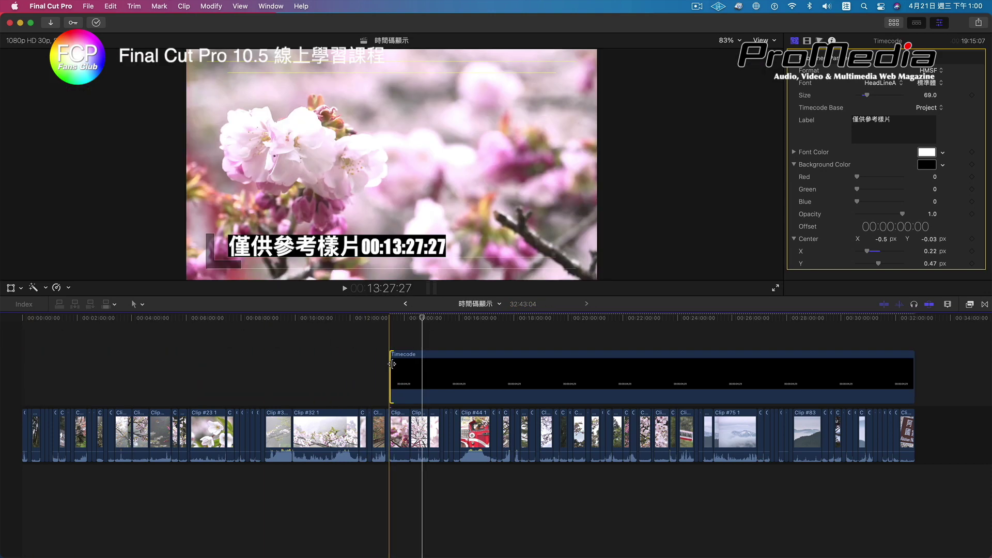
pyautogui.moveTo(912, 377); pyautogui.dragTo(495, 379)
pyautogui.press('space')
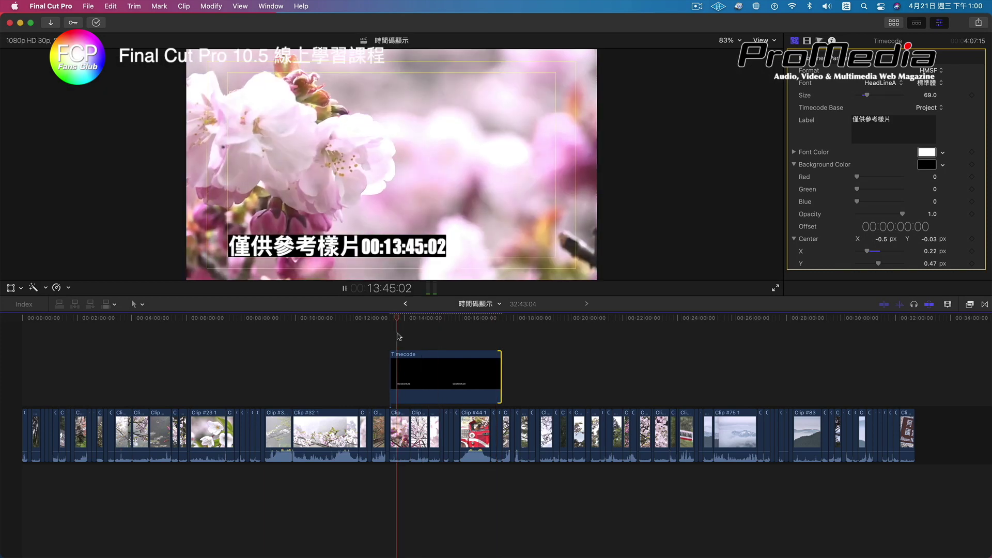
pyautogui.press('space')
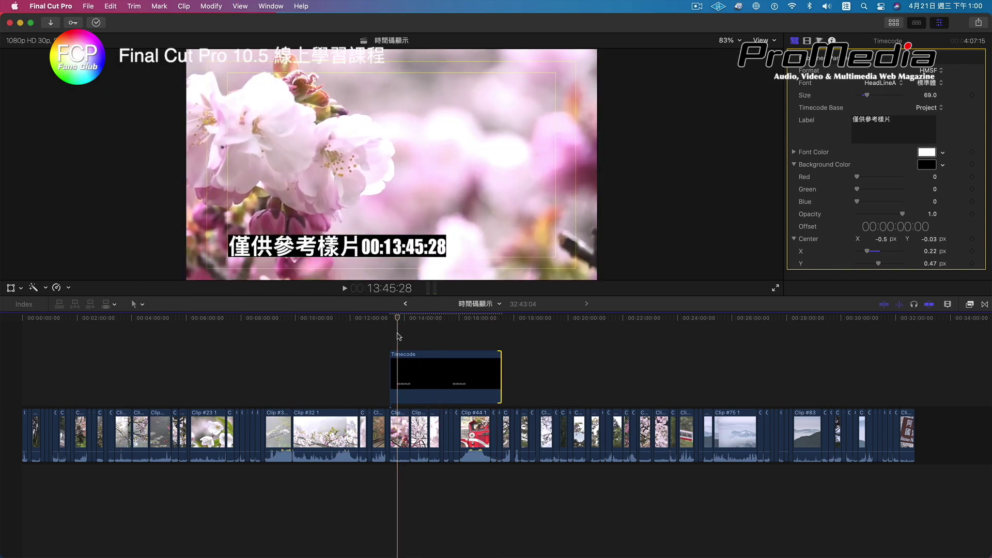
pyautogui.press('space')
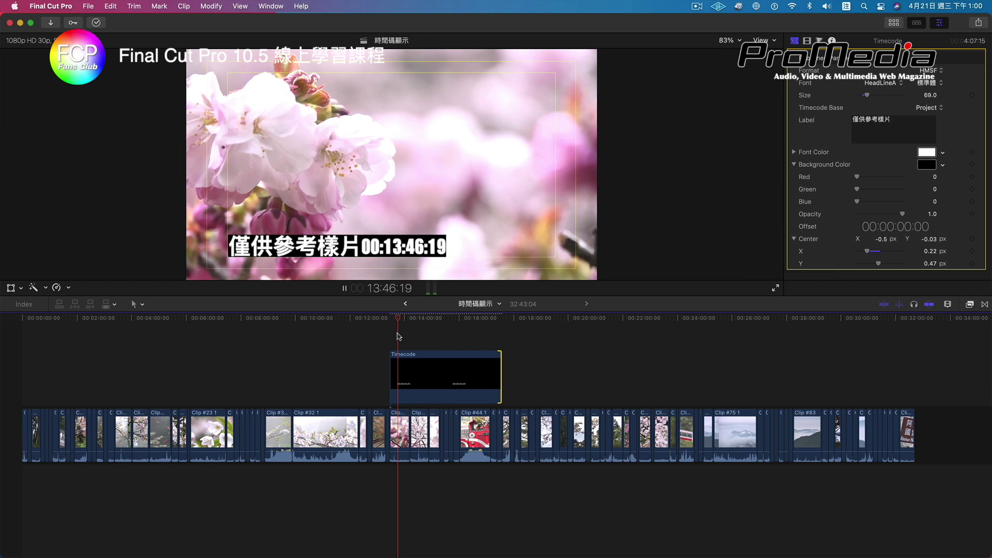
pyautogui.press('space')
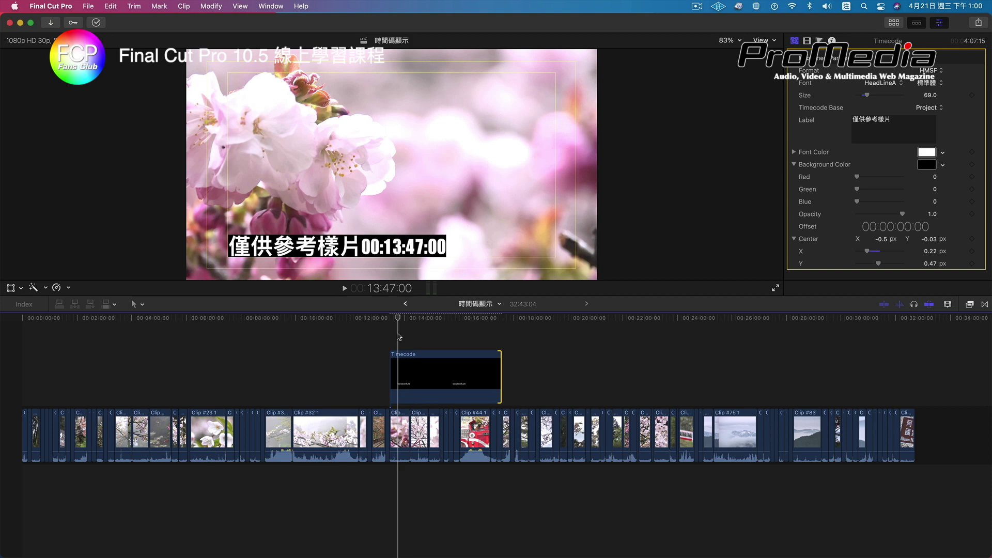
# Delete the timecode overlay and combine the clips from Clip #37 1 to Clip #47 1 into compound clip 時間碼顯示 Clip in event 阿里山.
pyautogui.click(411, 368)
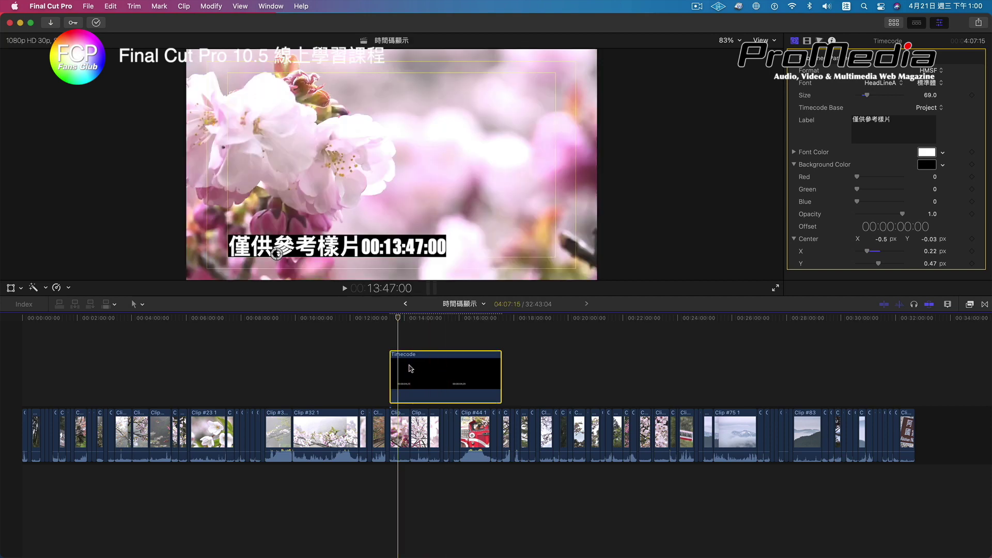
pyautogui.press('Delete')
pyautogui.moveTo(398, 383); pyautogui.dragTo(507, 468)
pyautogui.rightClick(465, 449)
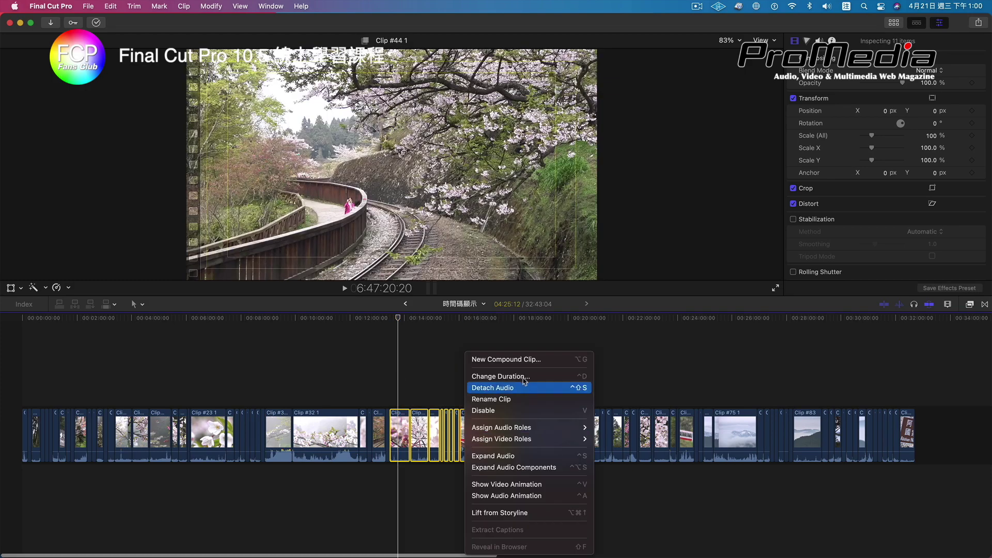
pyautogui.click(531, 355)
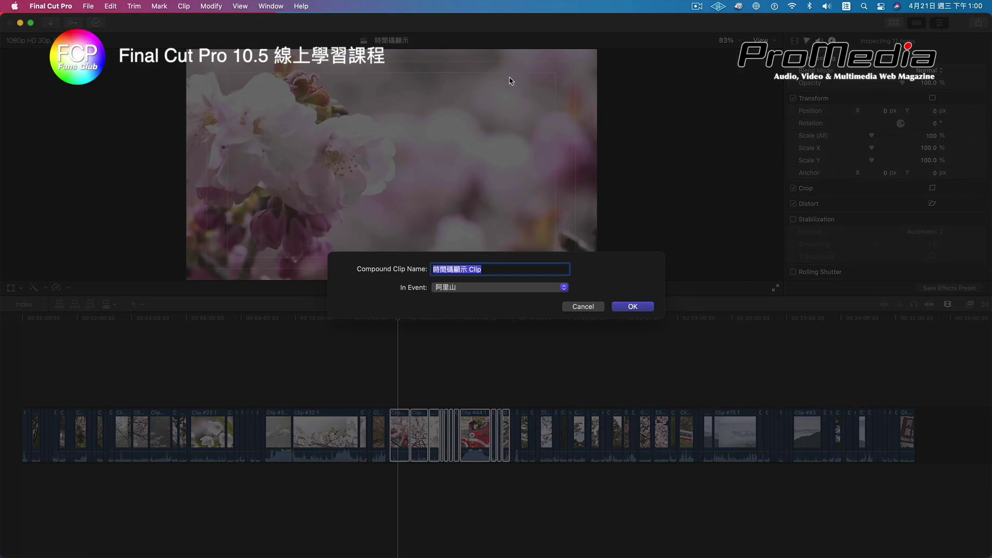
pyautogui.press('Return')
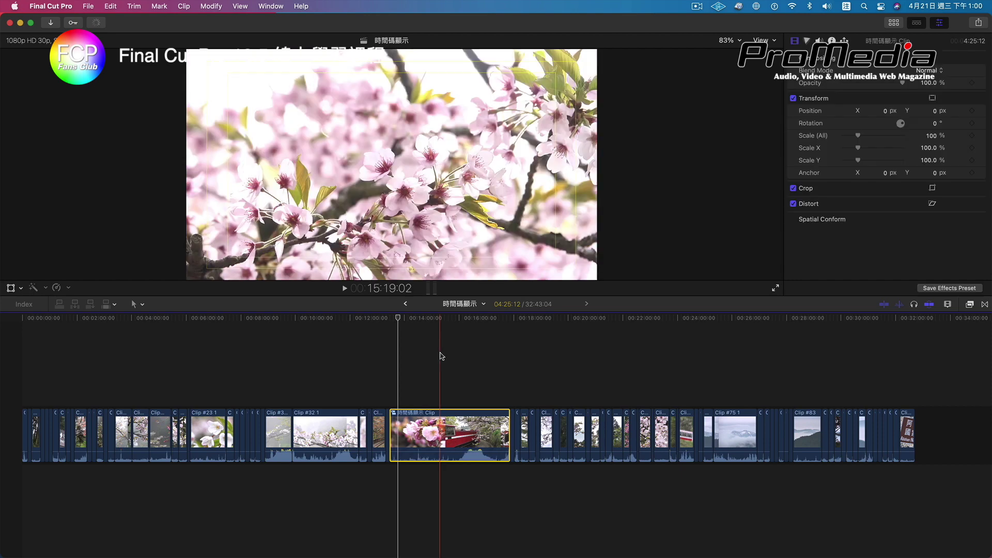
# Open the compound clip, place a Timecode generator above its first clip and extend it to the end of the compound clip.
pyautogui.doubleClick(437, 429)
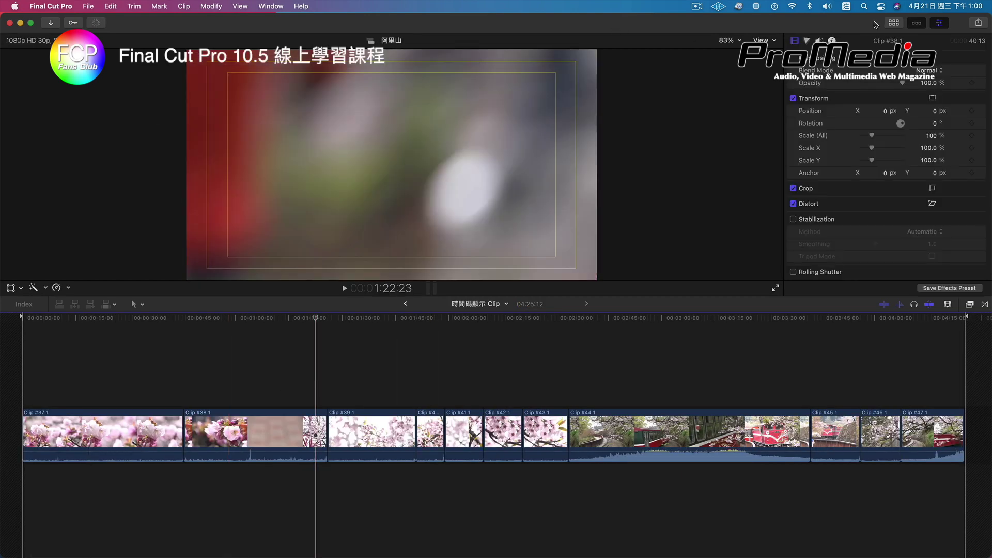
pyautogui.click(893, 23)
pyautogui.click(296, 87)
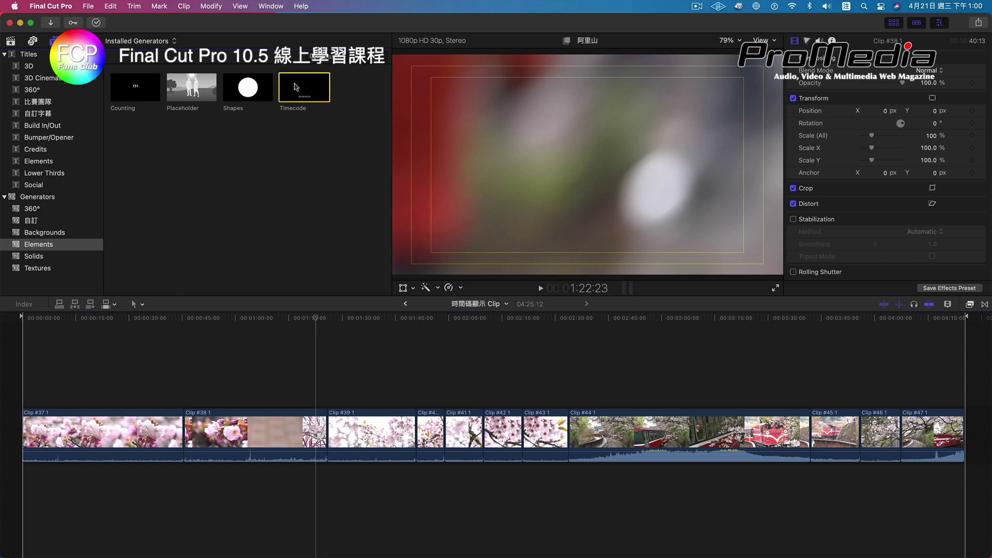
pyautogui.moveTo(296, 87); pyautogui.dragTo(31, 361)
pyautogui.click(57, 373)
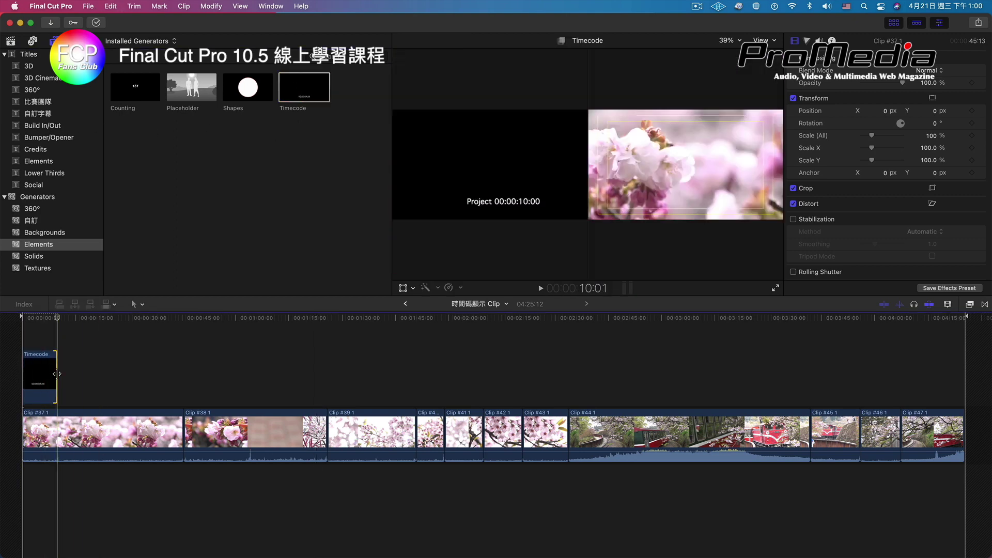
pyautogui.press('End')
pyautogui.hotkey('shift', 'x')
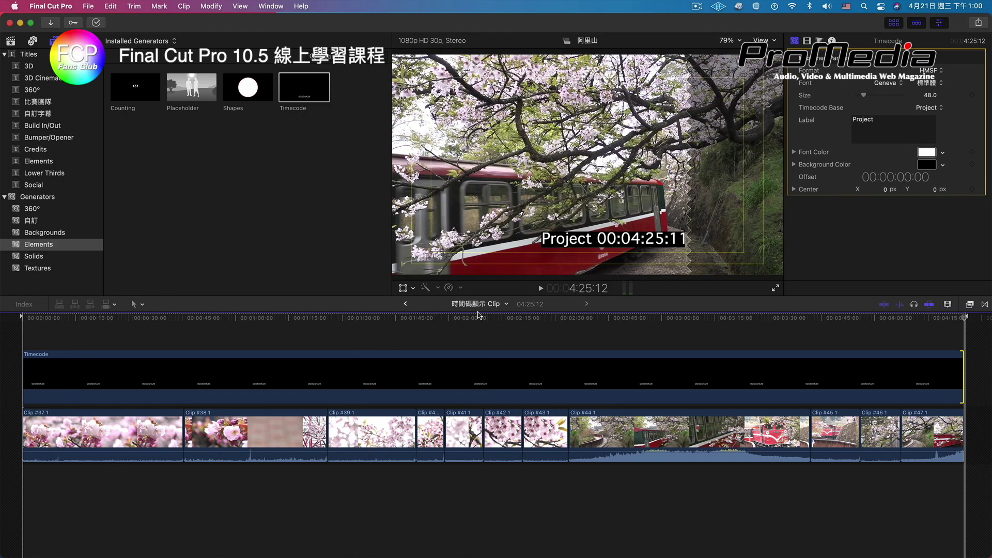
# Return to the 時間碼顯示 project and play the compound clip from its start to check its timecode.
pyautogui.press('super+bracketleft')
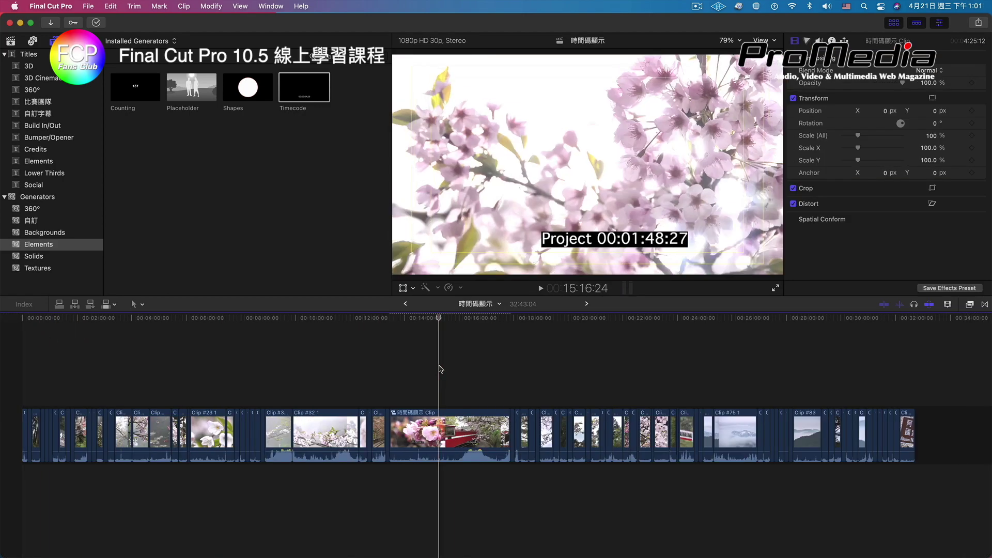
pyautogui.press('Up')
pyautogui.press('space')
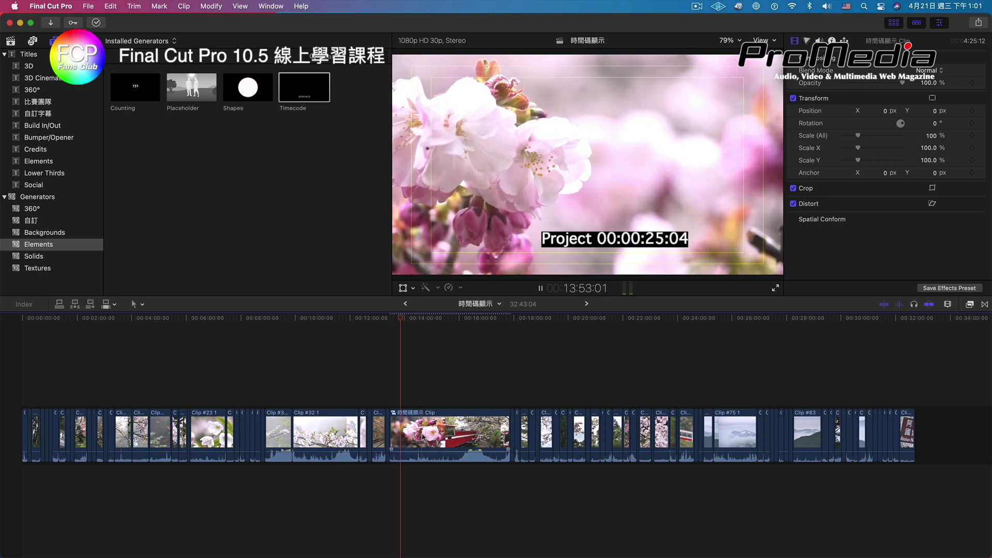
pyautogui.press('space')
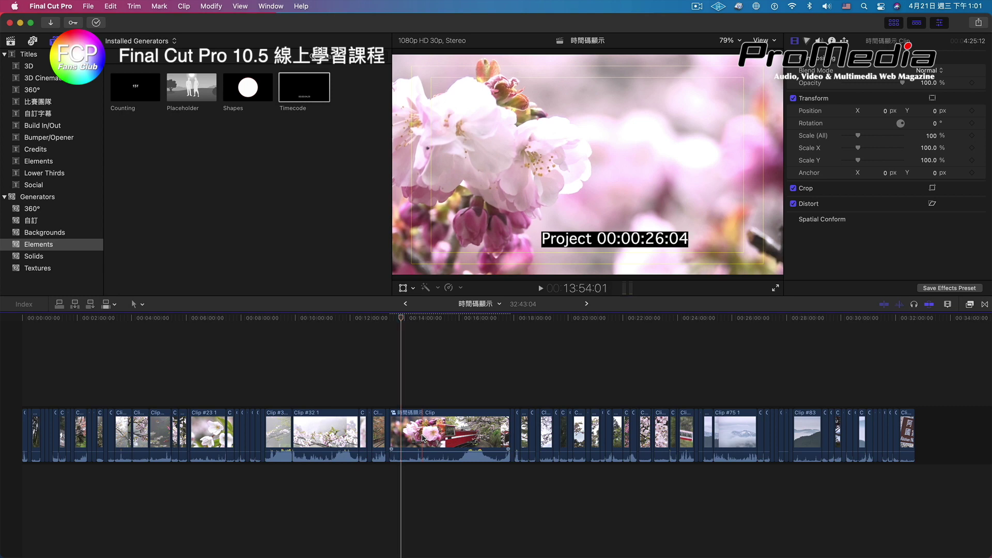
pyautogui.click(422, 438)
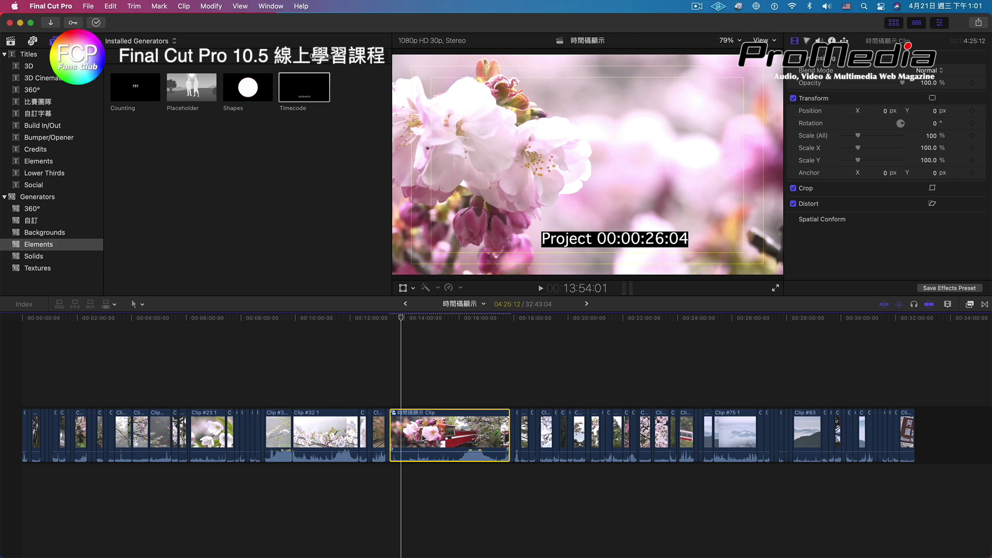
# Switch to Compressor and remove the existing 序列圖像 image sequence job from the batch.
pyautogui.moveTo(414, 542)
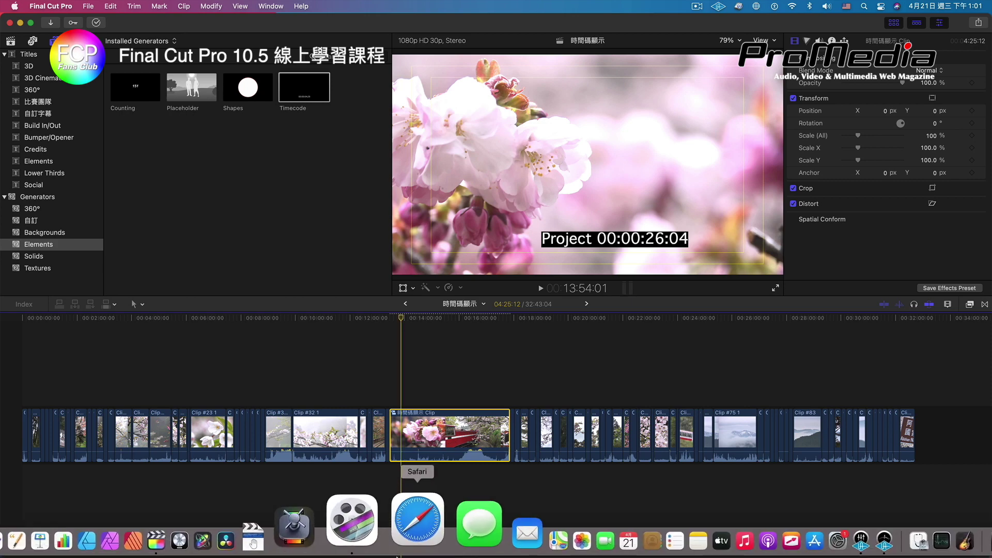
pyautogui.click(355, 540)
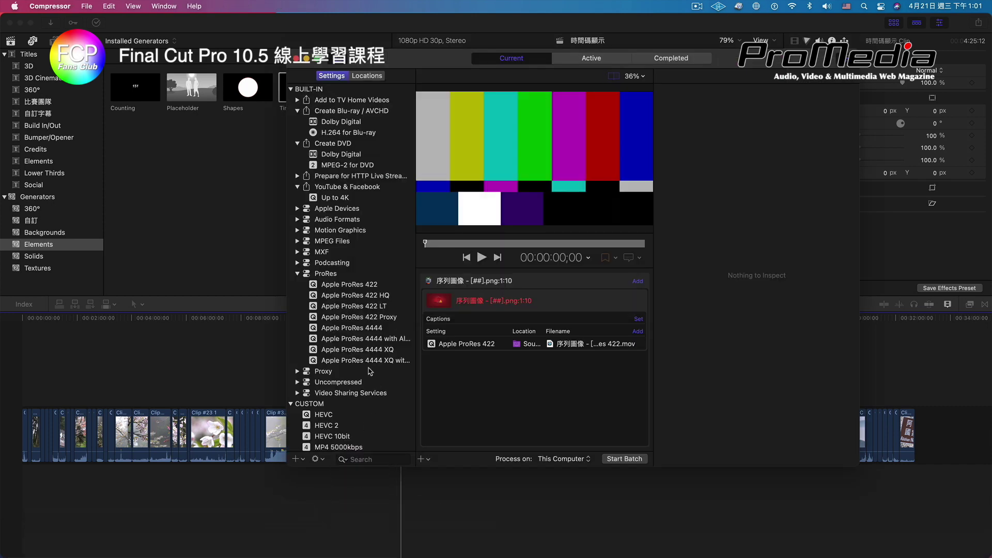
pyautogui.click(496, 299)
pyautogui.press('Delete')
# Add the Timecode Generator video effect to the custom MP4 5000kbps setting.
pyautogui.scroll(-1, 357, 362)
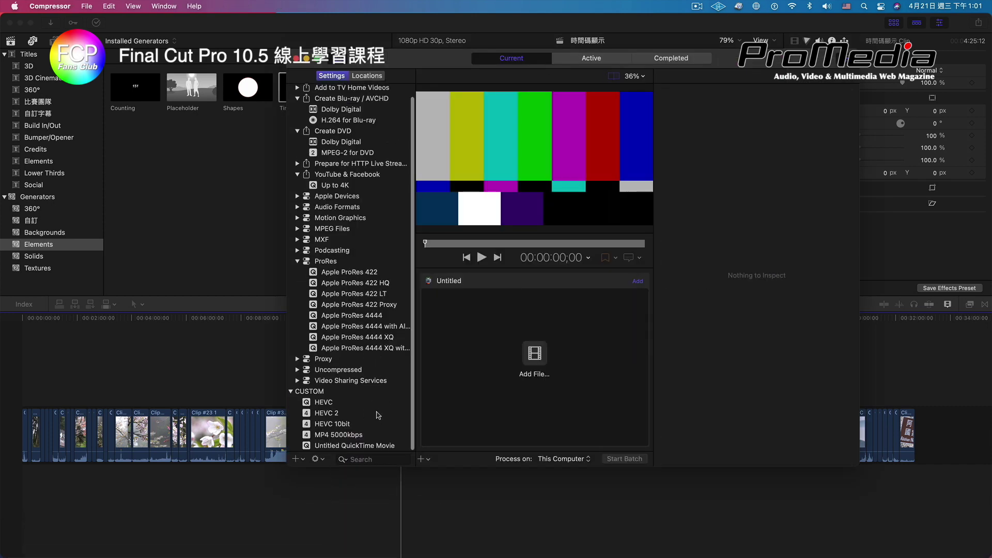
pyautogui.click(349, 413)
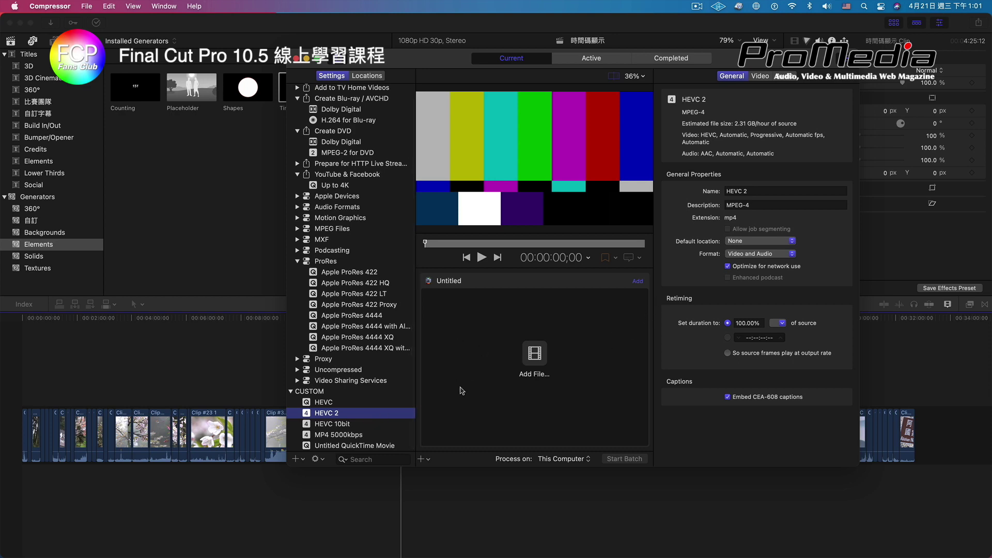
pyautogui.click(365, 435)
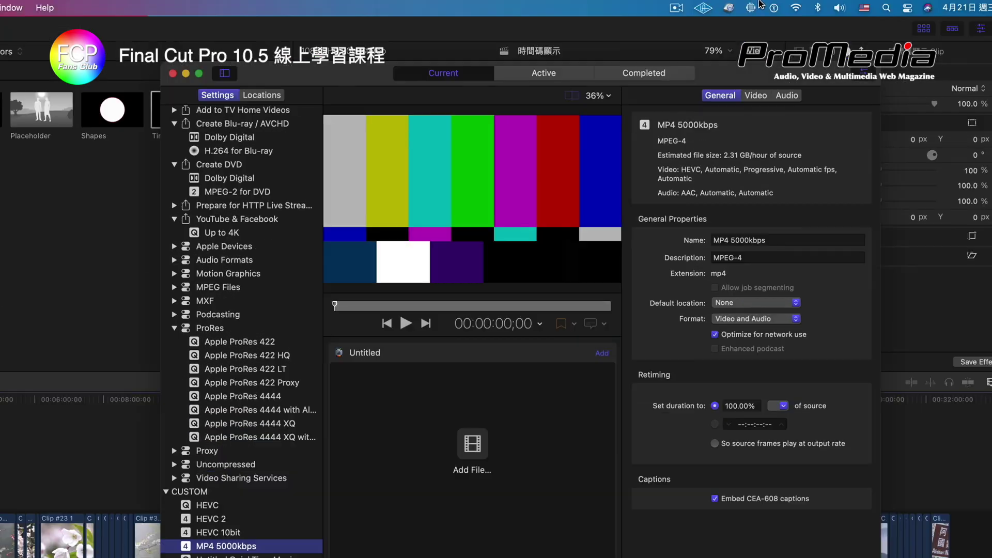
pyautogui.click(755, 95)
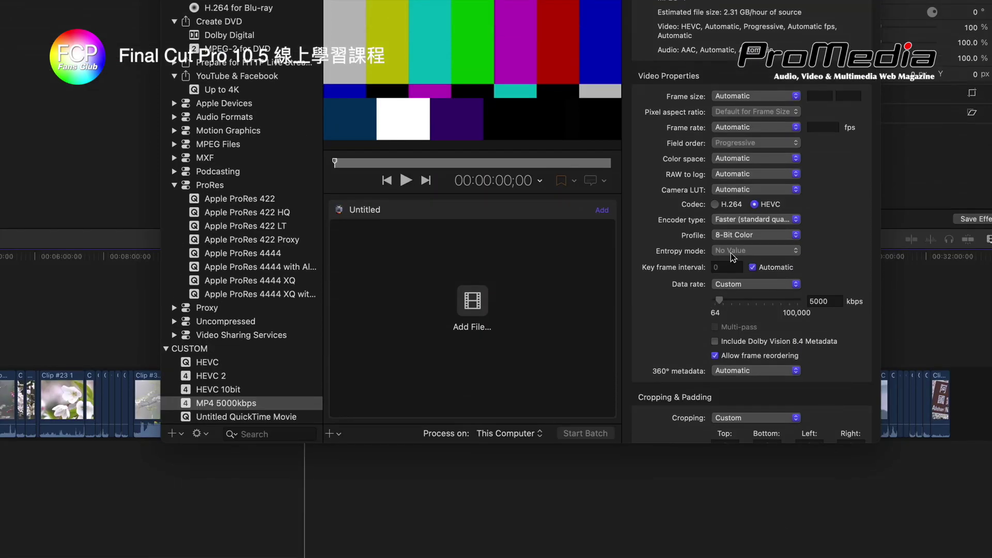
pyautogui.scroll(-10, 732, 400)
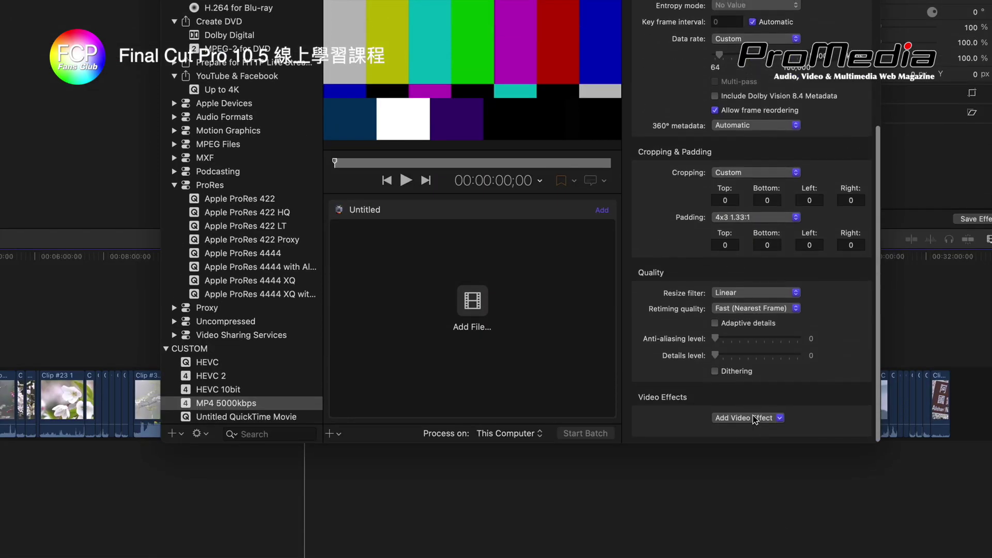
pyautogui.click(713, 417)
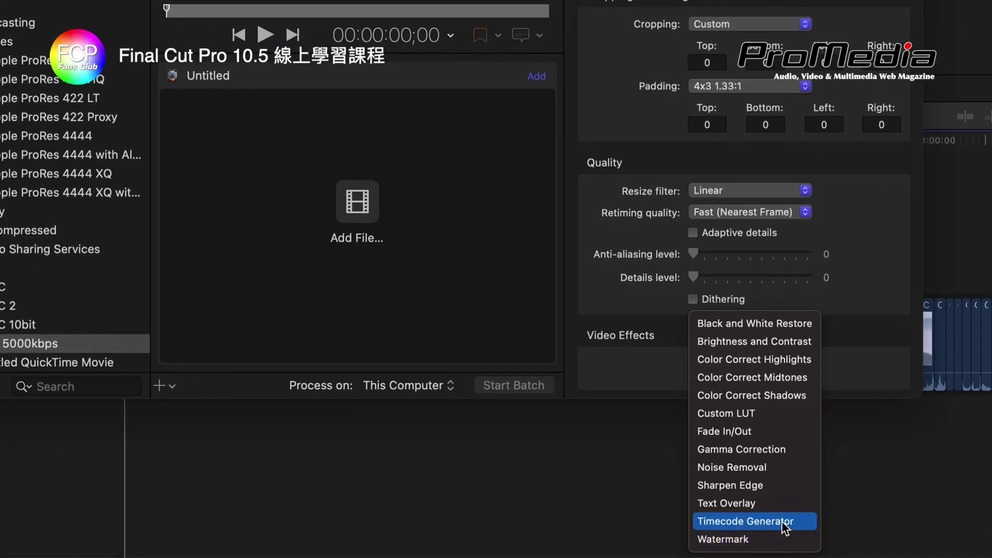
pyautogui.click(782, 521)
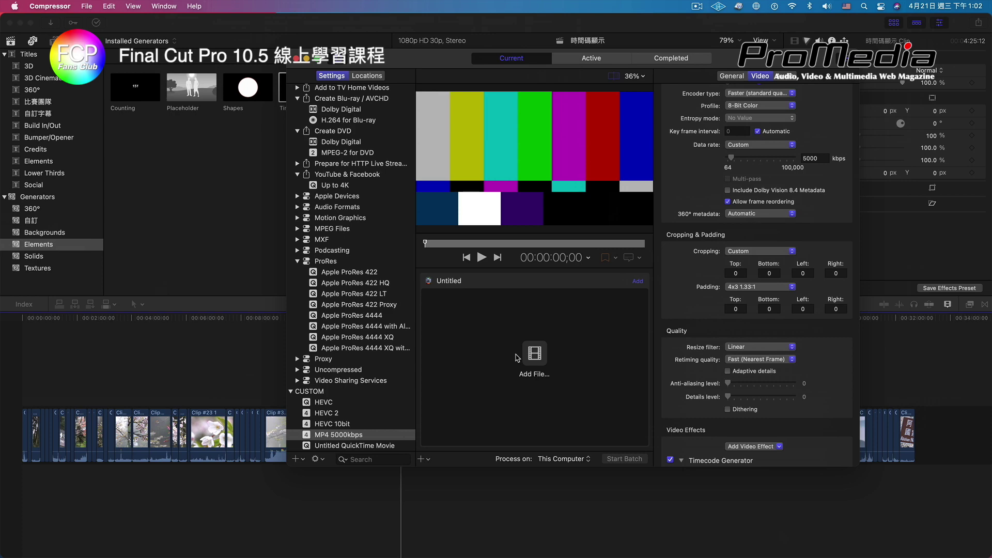
# Switch back to Final Cut Pro and send the 時間碼顯示 project to Compressor as a new batch.
pyautogui.click(235, 286)
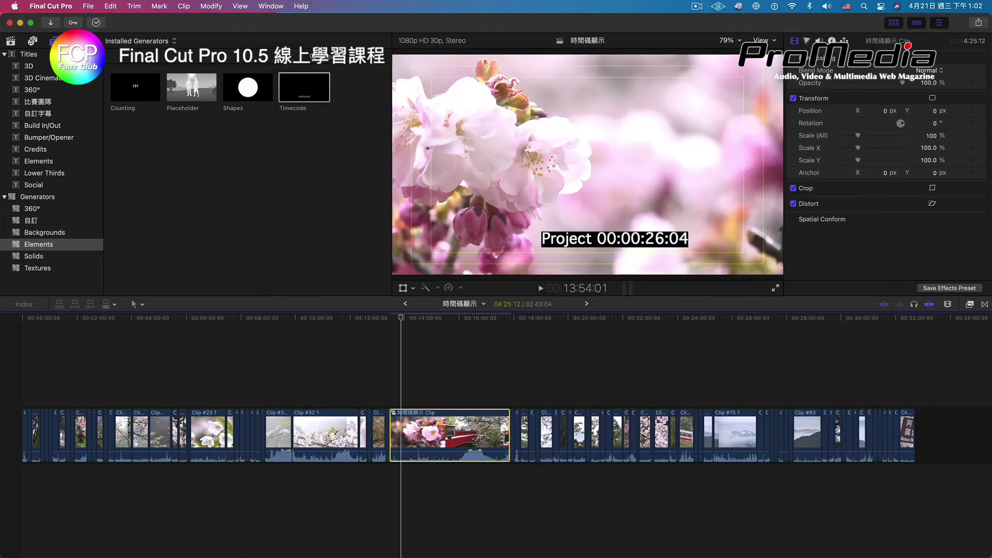
pyautogui.click(50, 5)
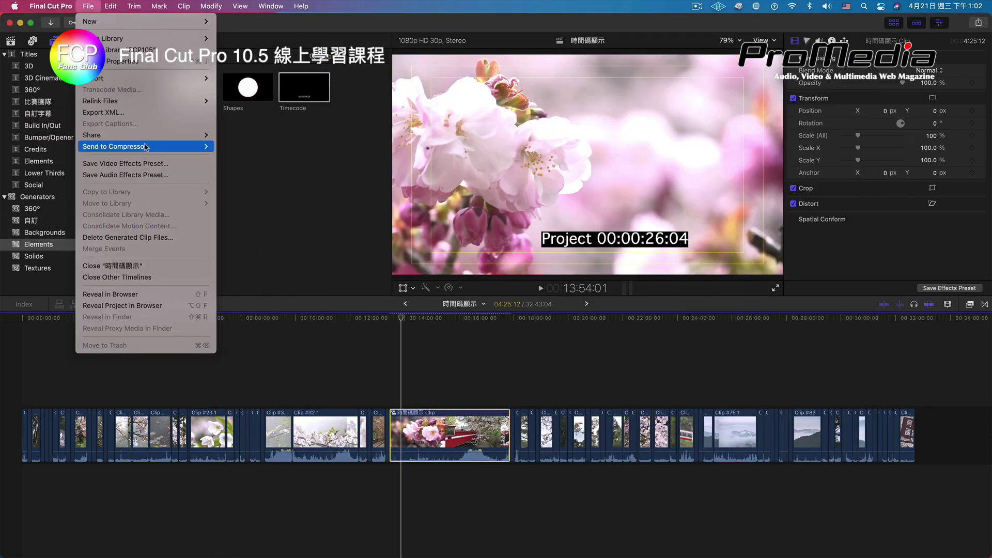
pyautogui.moveTo(145, 147)
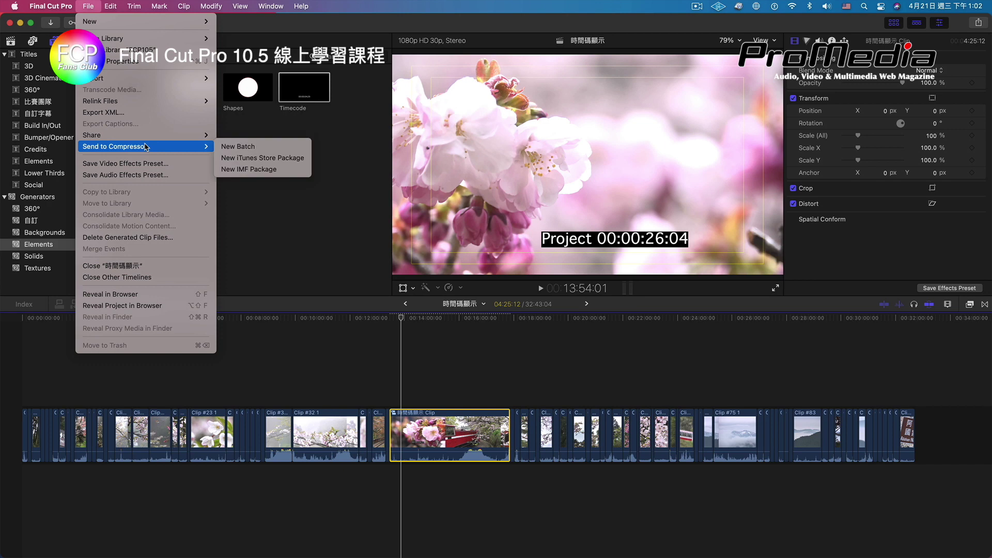
pyautogui.click(281, 146)
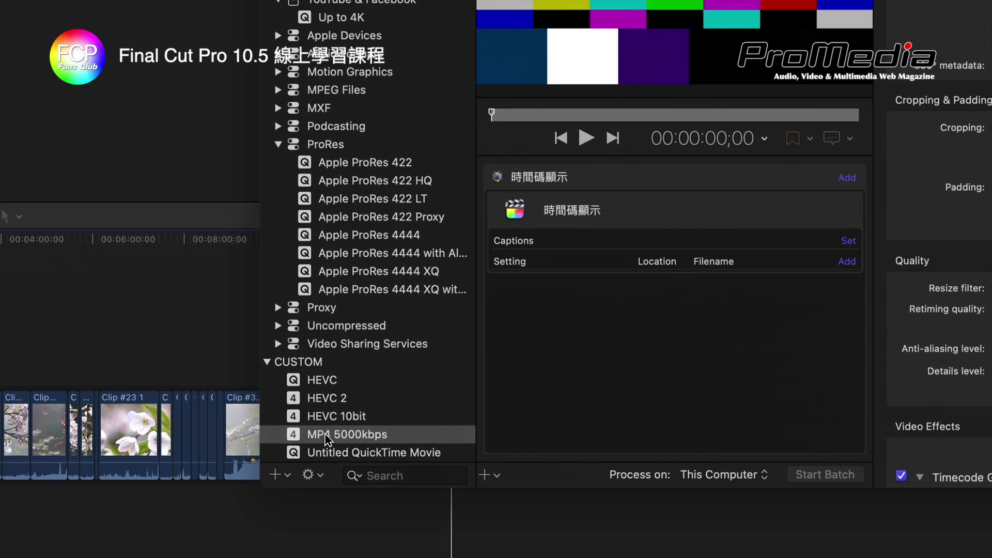
# Apply the custom MP4 5000kbps setting to the 時間碼顯示 job and enable automatic font size for its Timecode Generator effect.
pyautogui.moveTo(326, 436); pyautogui.dragTo(499, 308)
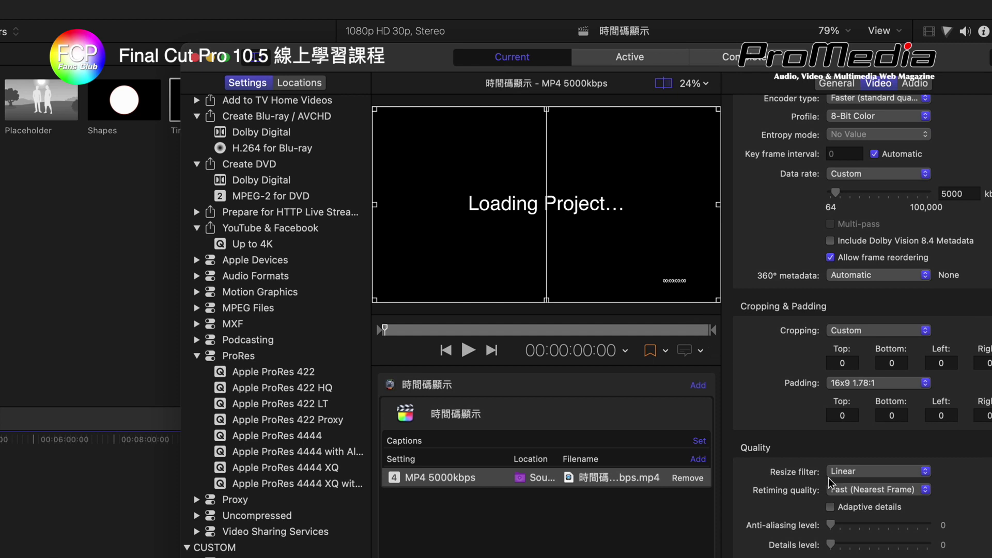
pyautogui.scroll(-5, 831, 483)
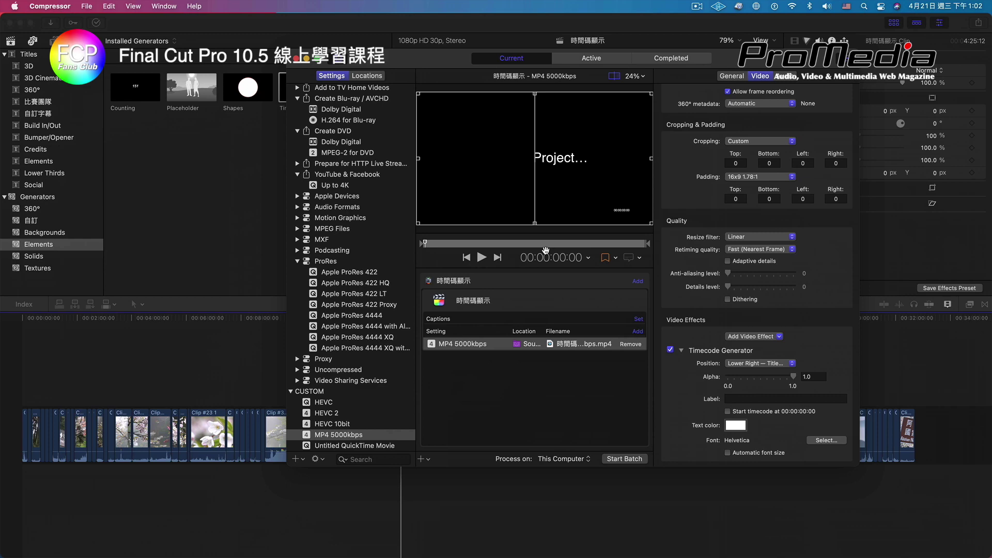
pyautogui.click(546, 247)
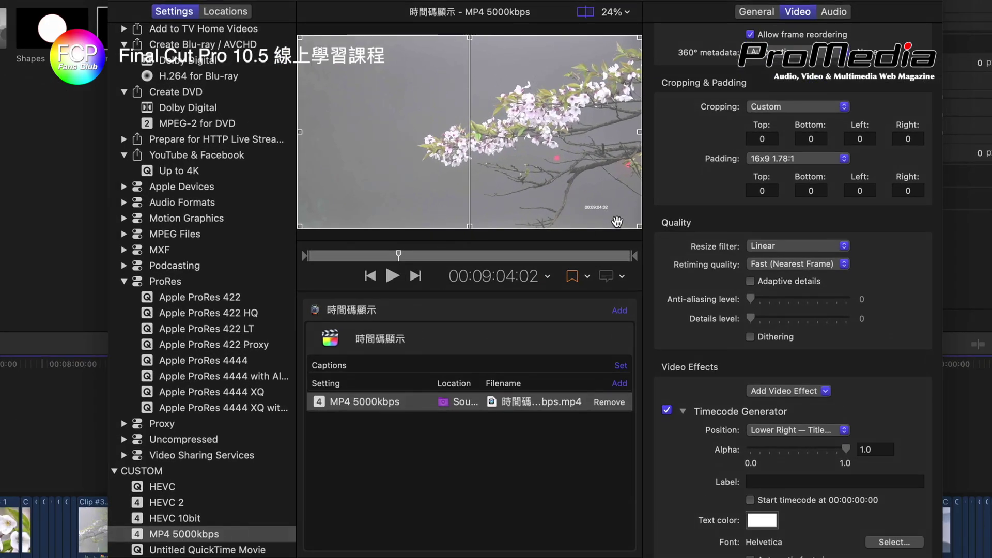
pyautogui.scroll(-1, 745, 353)
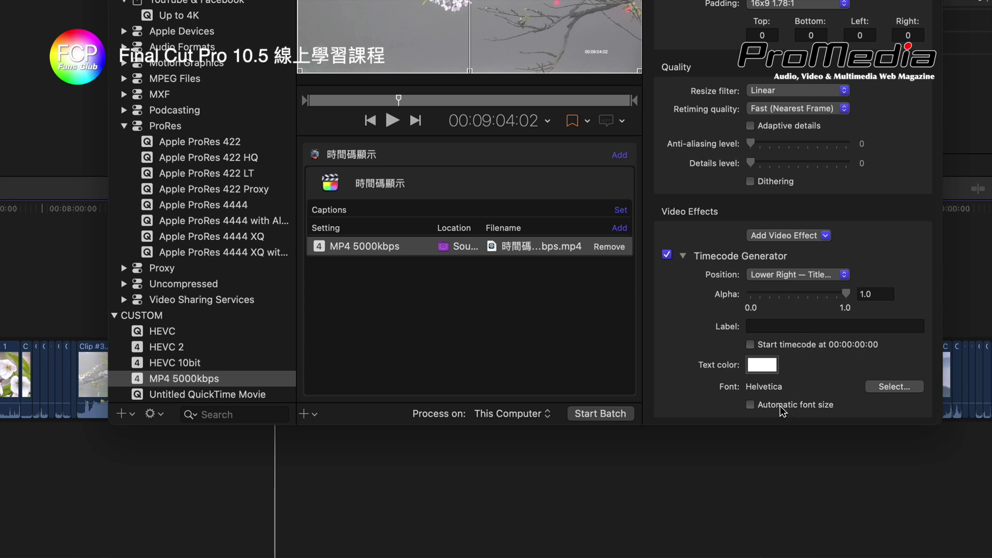
pyautogui.click(781, 408)
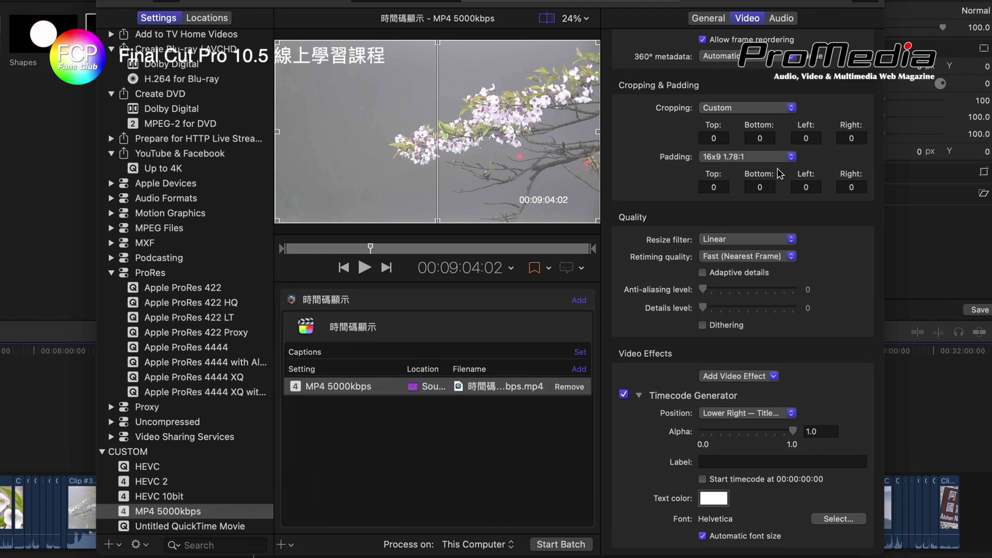
# Try the timecode at the Center, Lower Left and Lower Right positions, and return it to Lower Right — Title Safe.
pyautogui.click(760, 414)
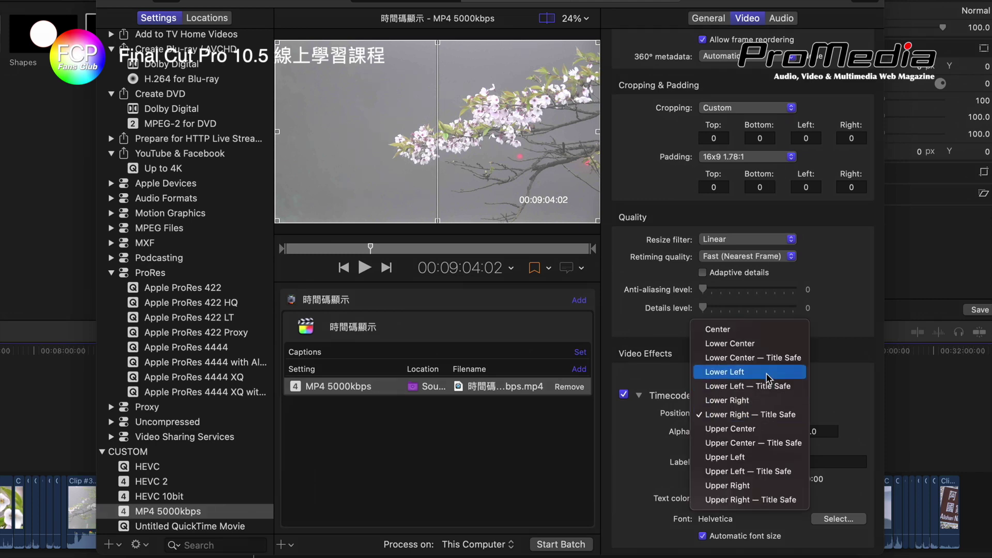
pyautogui.click(761, 329)
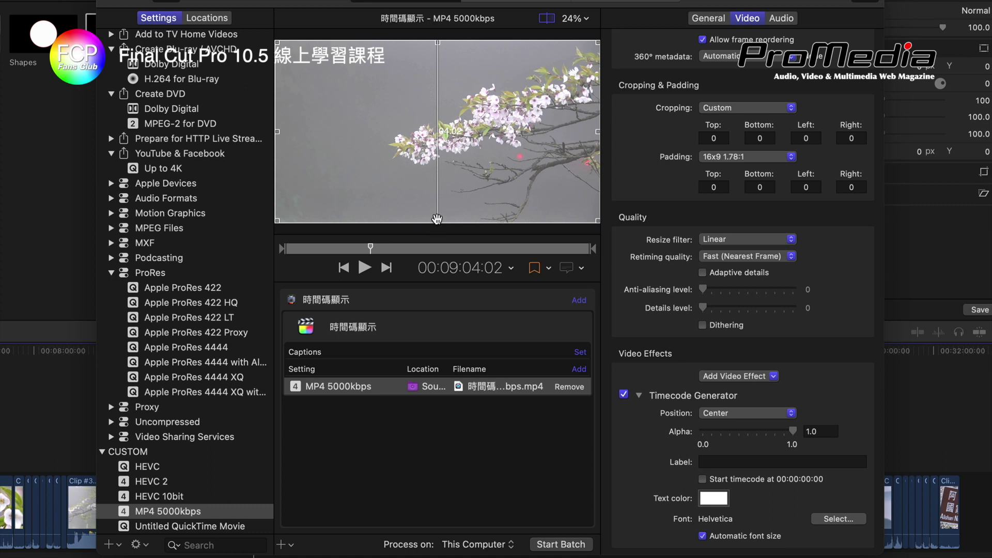
pyautogui.moveTo(436, 220); pyautogui.dragTo(363, 212)
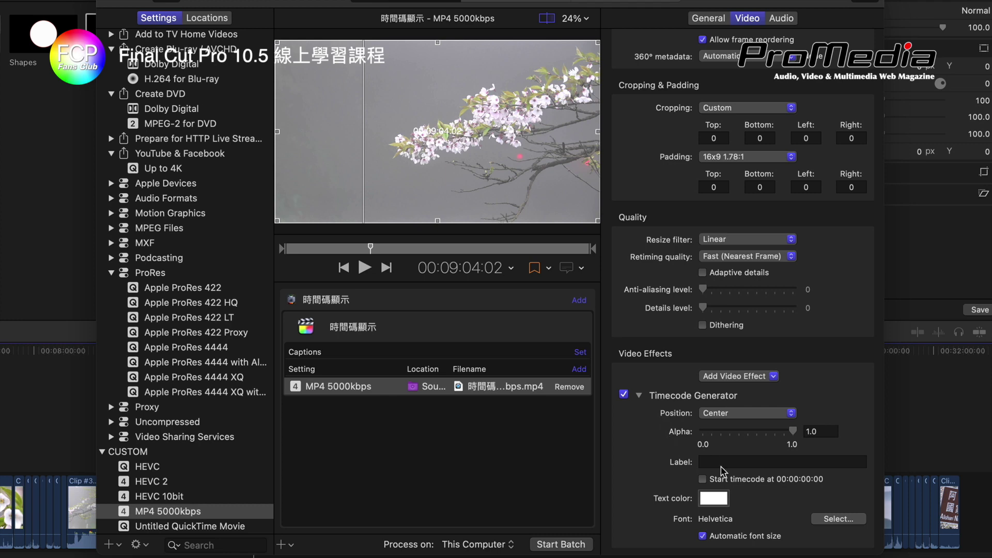
pyautogui.click(730, 410)
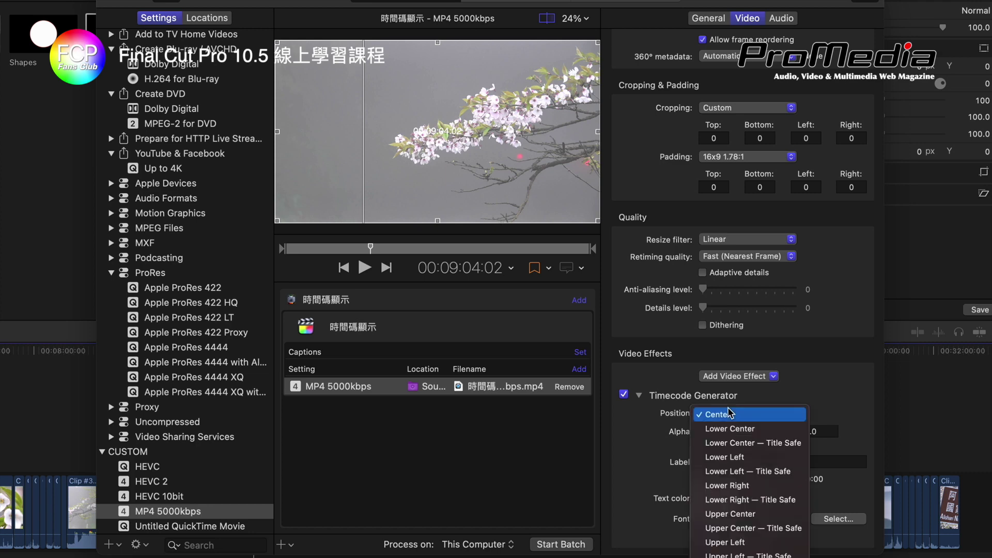
pyautogui.click(739, 457)
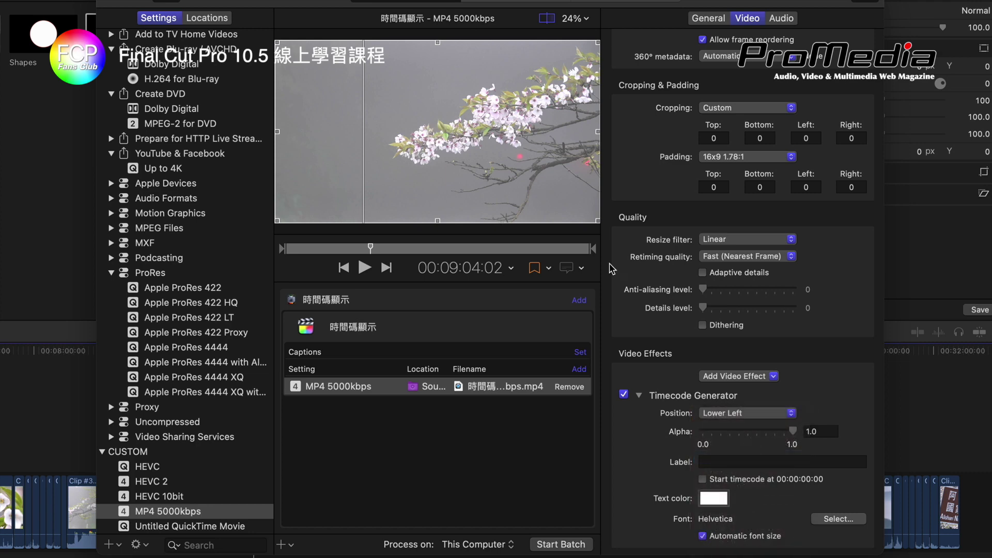
pyautogui.click(743, 412)
pyautogui.click(768, 442)
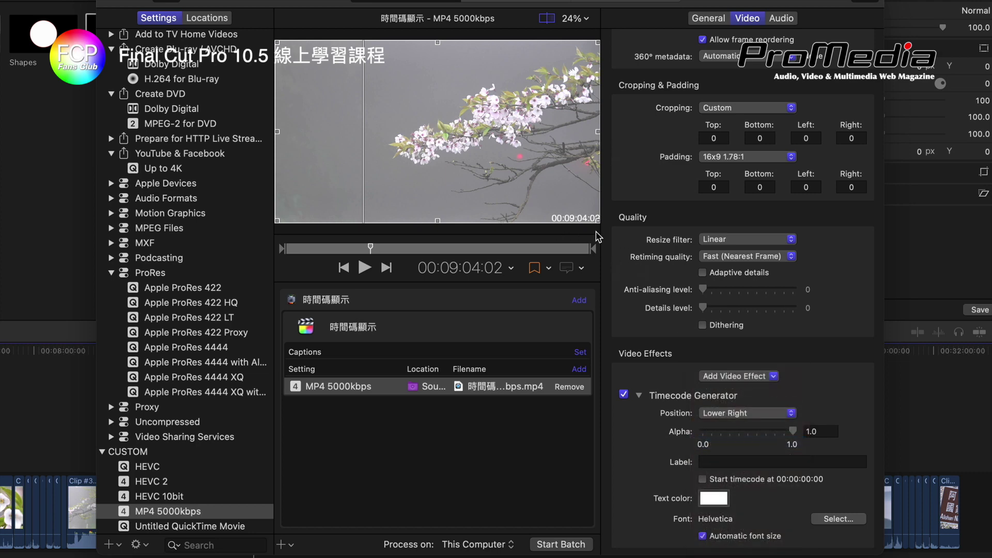
pyautogui.click(754, 414)
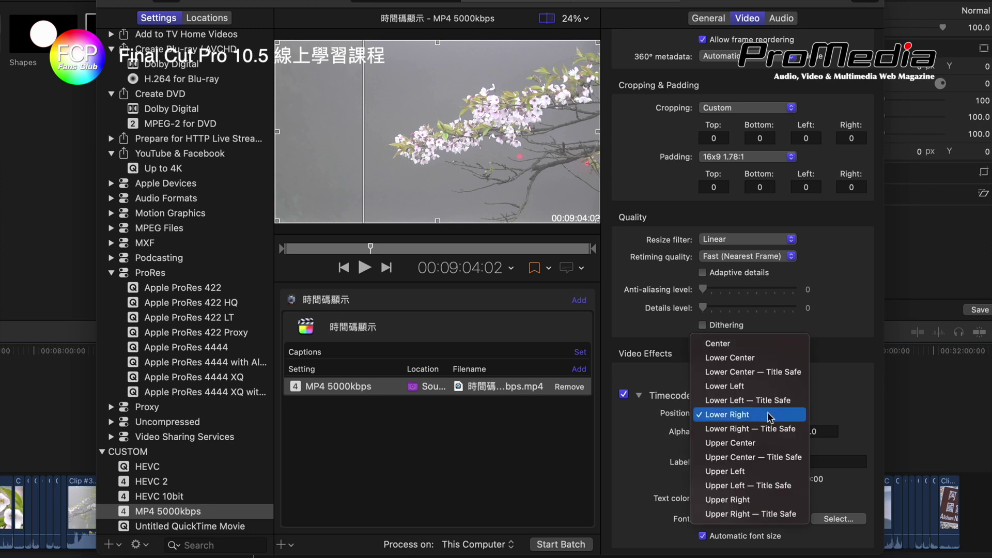
pyautogui.click(769, 427)
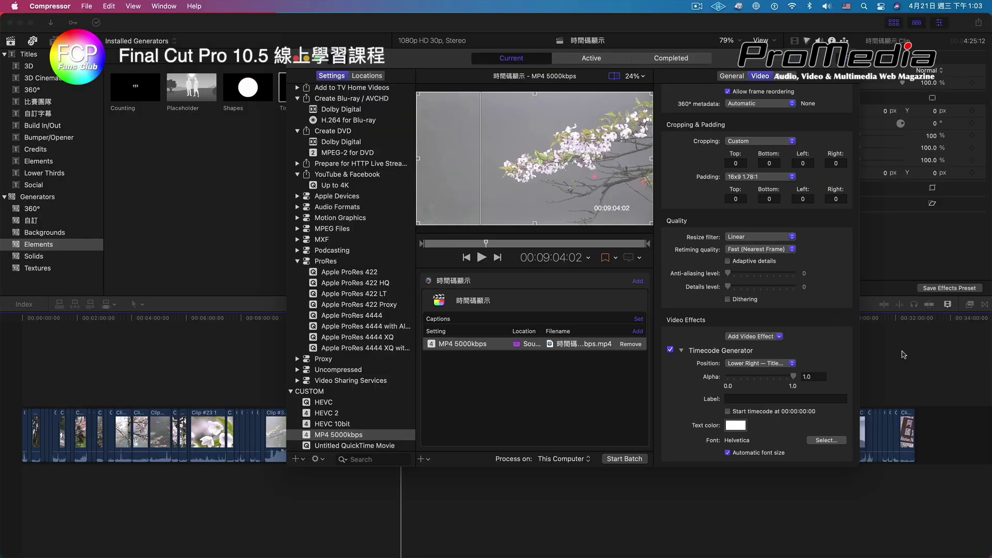
# Switch back to Final Cut Pro, place the Counting generator over the project's start and extend it to about 2:35.
pyautogui.click(902, 354)
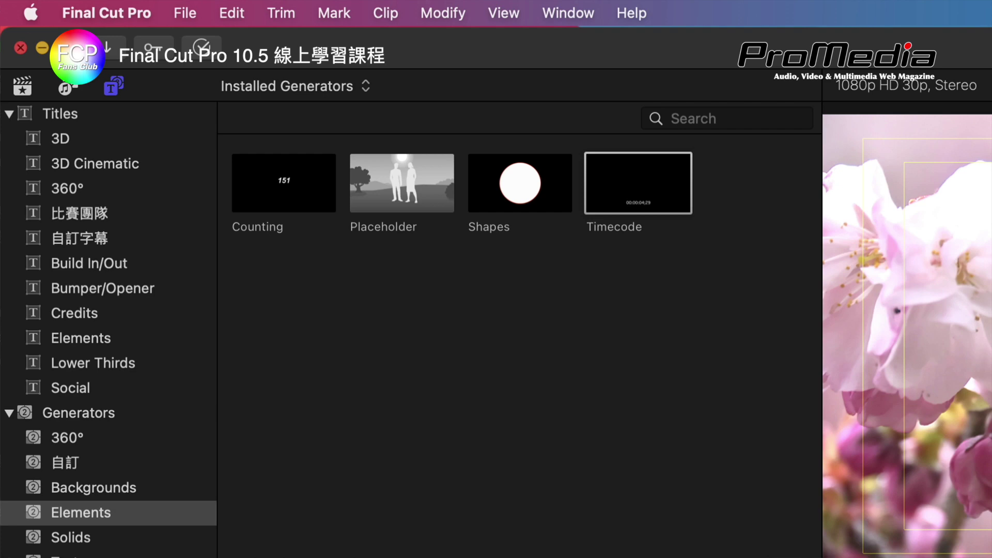
pyautogui.click(276, 192)
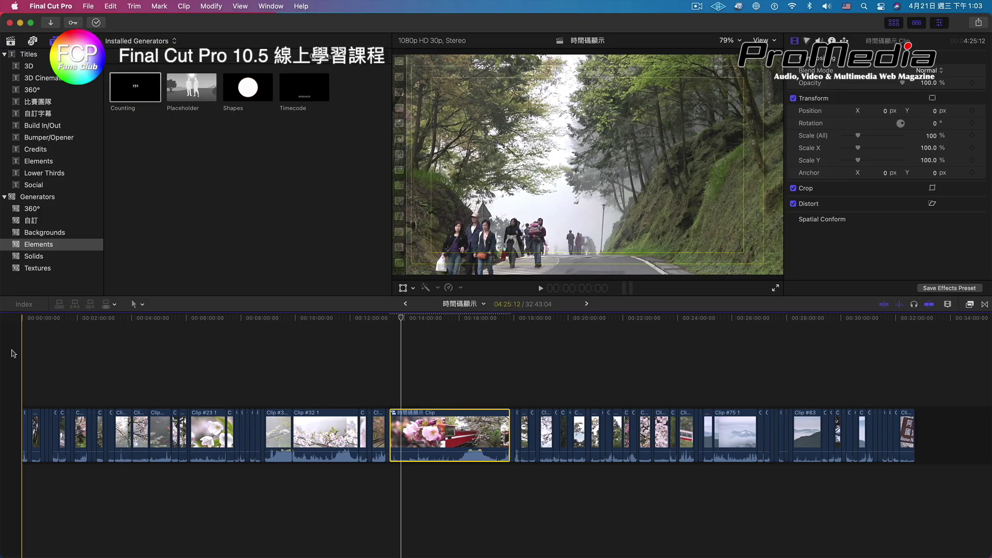
pyautogui.click(13, 353)
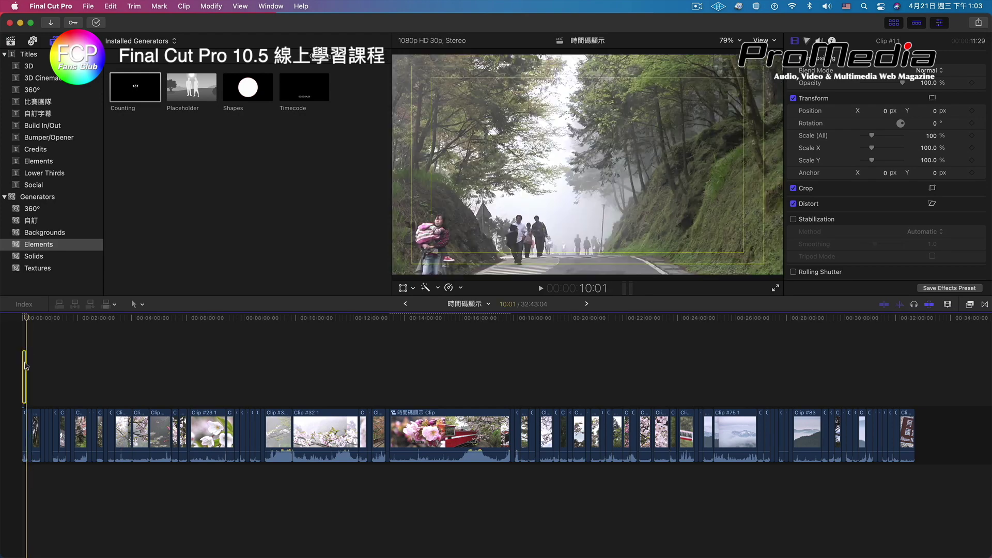
pyautogui.click(24, 366)
pyautogui.press('super+equal')
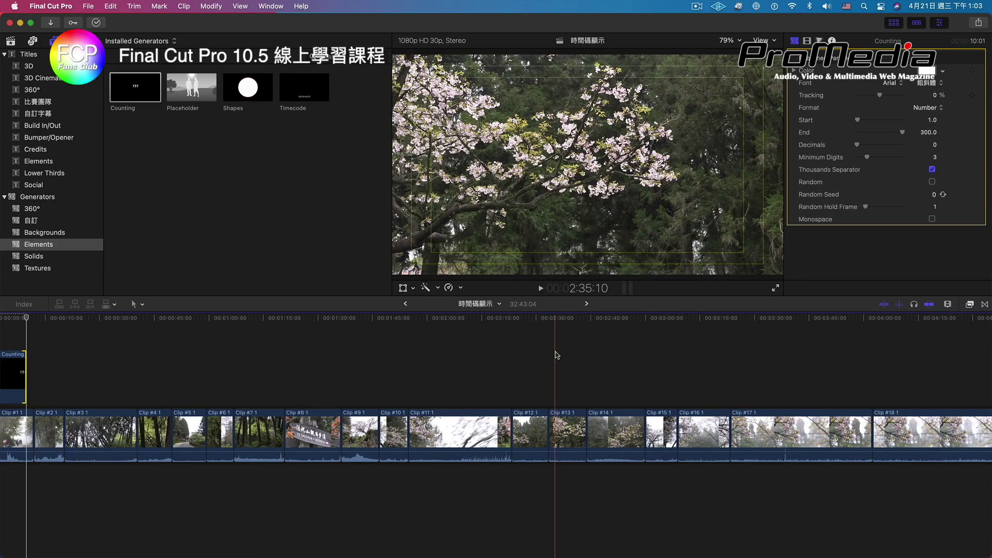
pyautogui.hotkey('shift', 'x')
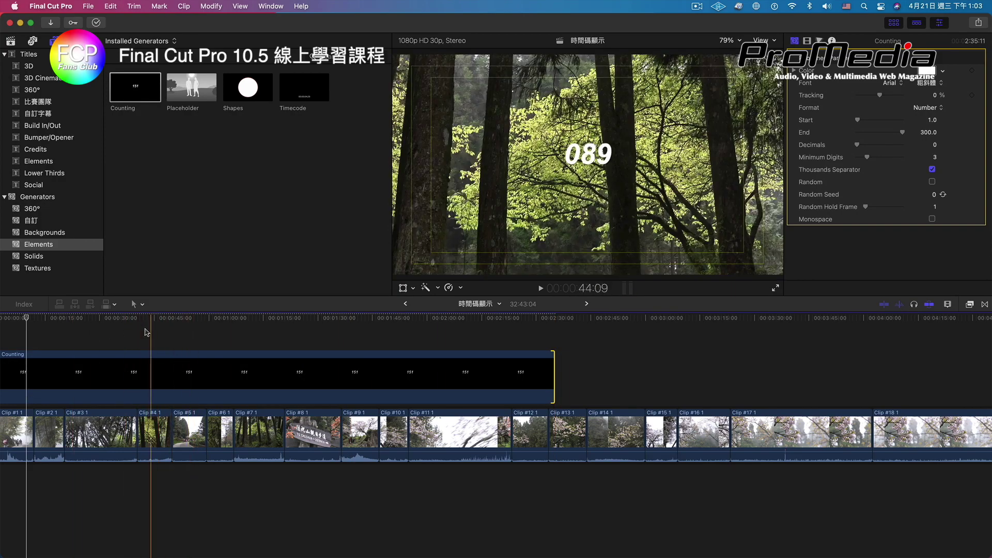
# Play the project beneath the Counting generator to check the running number in the viewer.
pyautogui.click(90, 331)
pyautogui.press('space')
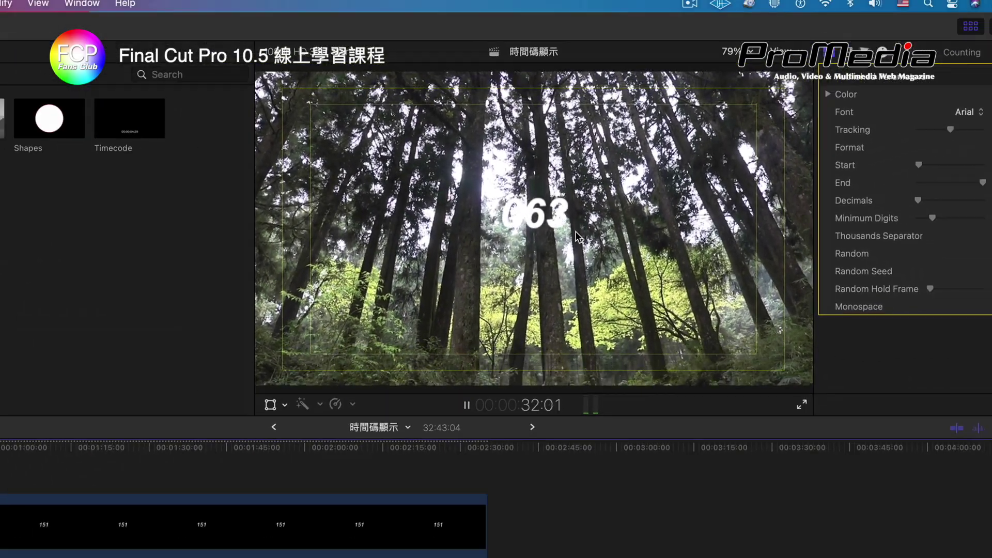
pyautogui.press('space')
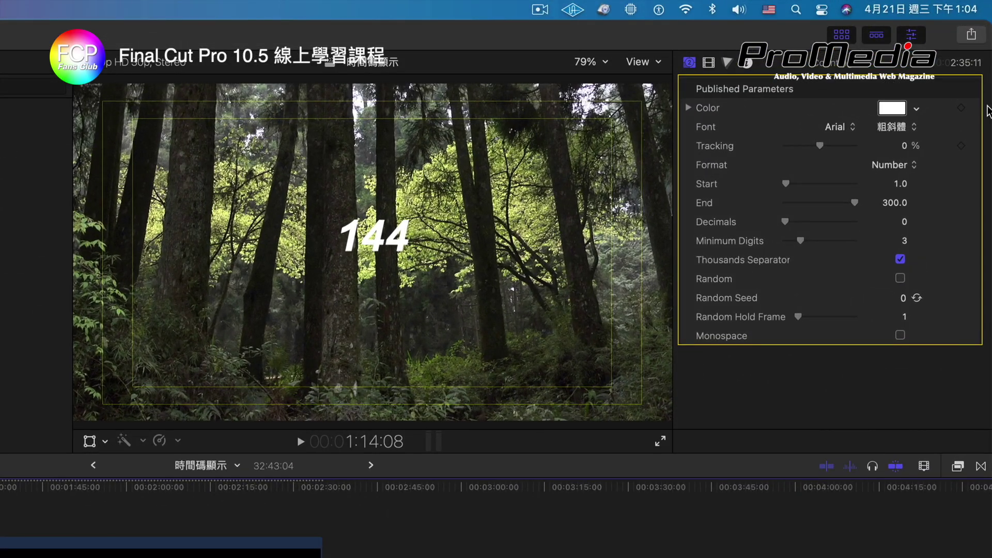
# Set the Counting generator's text color to red and its tracking to 100%.
pyautogui.click(893, 111)
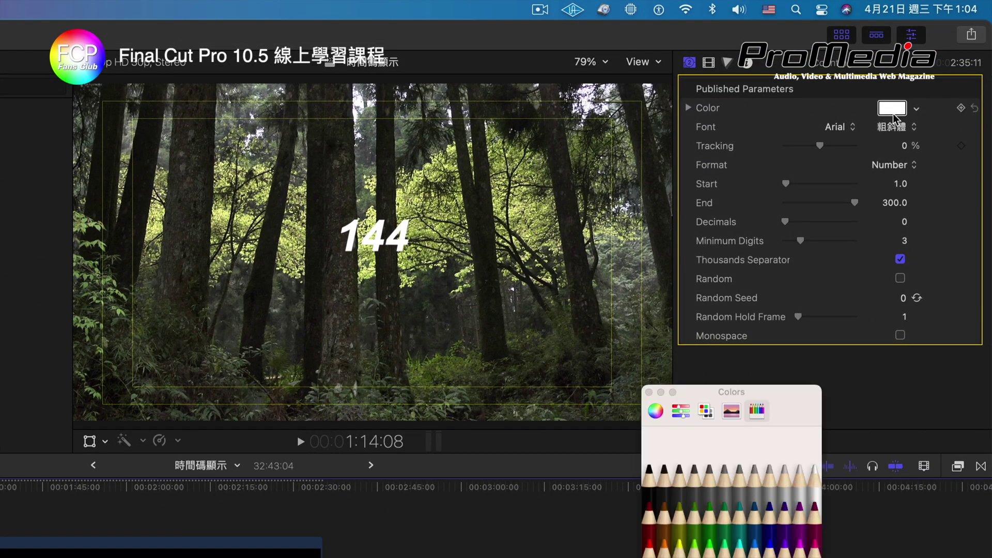
pyautogui.moveTo(784, 400)
pyautogui.mouseDown()
pyautogui.moveTo(793, 160)
pyautogui.moveTo(860, 147)
pyautogui.mouseUp()
pyautogui.click(662, 331)
pyautogui.click(658, 152)
# Try the Counting generator's Currency, Percent, Scientific, Spell Out and Binary formats, ending on Hexadecimal.
pyautogui.click(892, 166)
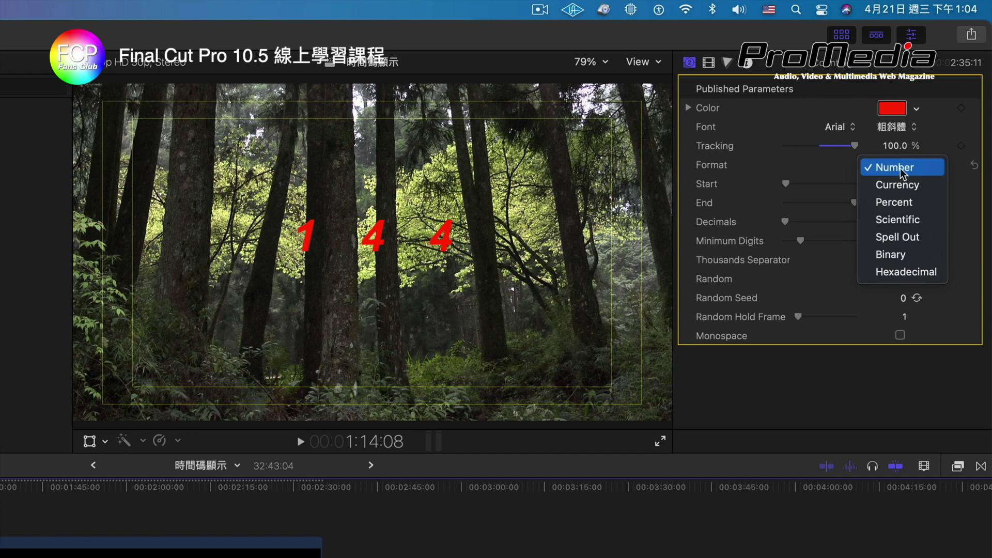
pyautogui.click(924, 183)
pyautogui.click(900, 166)
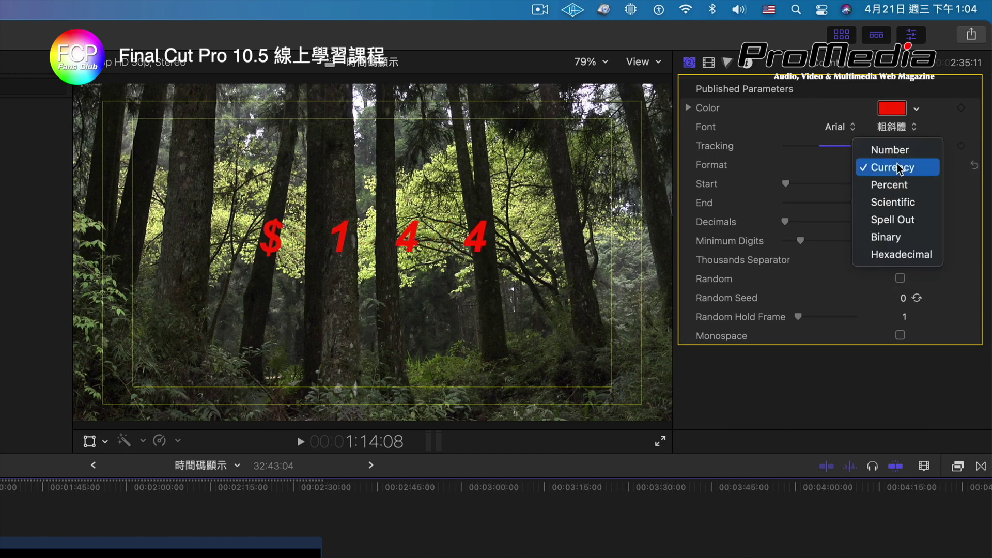
pyautogui.click(900, 184)
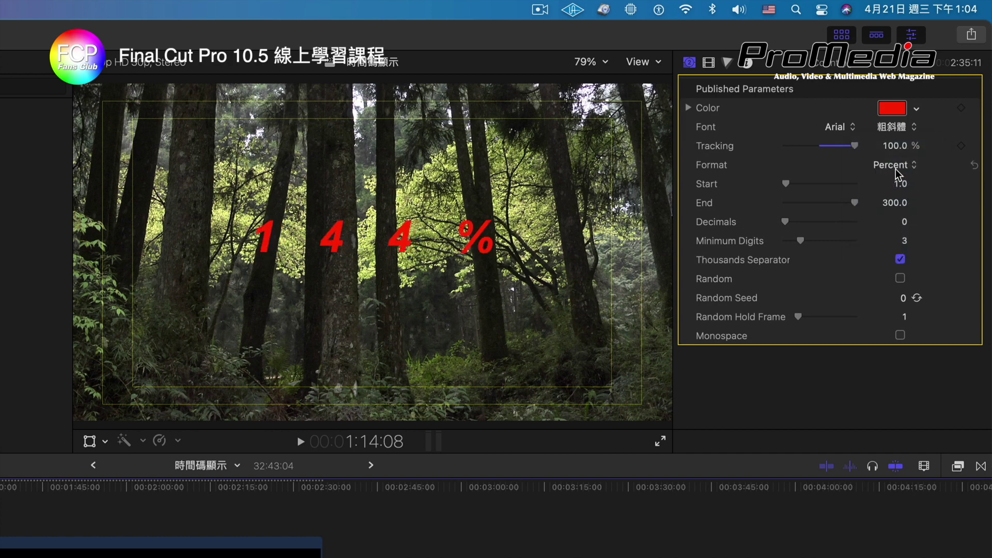
pyautogui.click(899, 175)
pyautogui.click(922, 187)
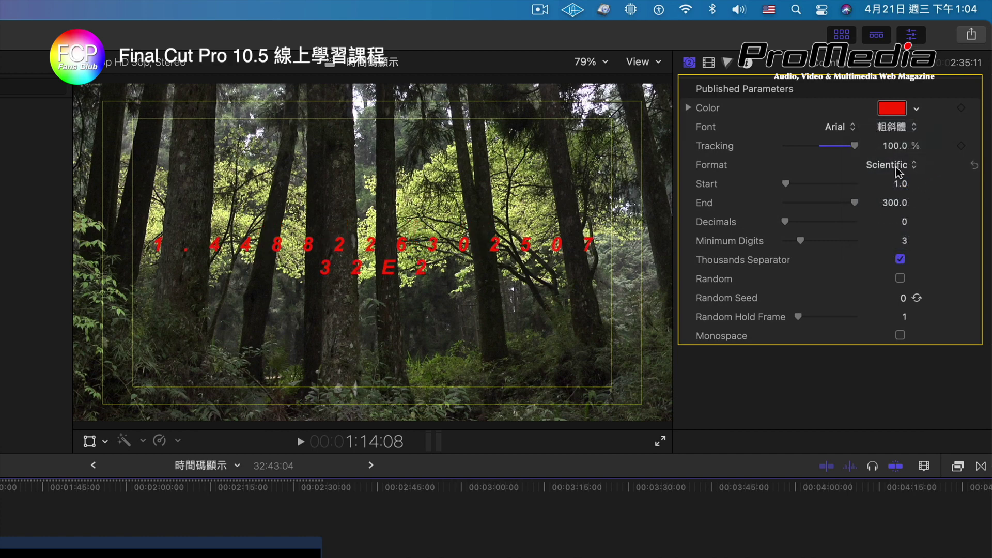
pyautogui.click(898, 172)
pyautogui.click(890, 184)
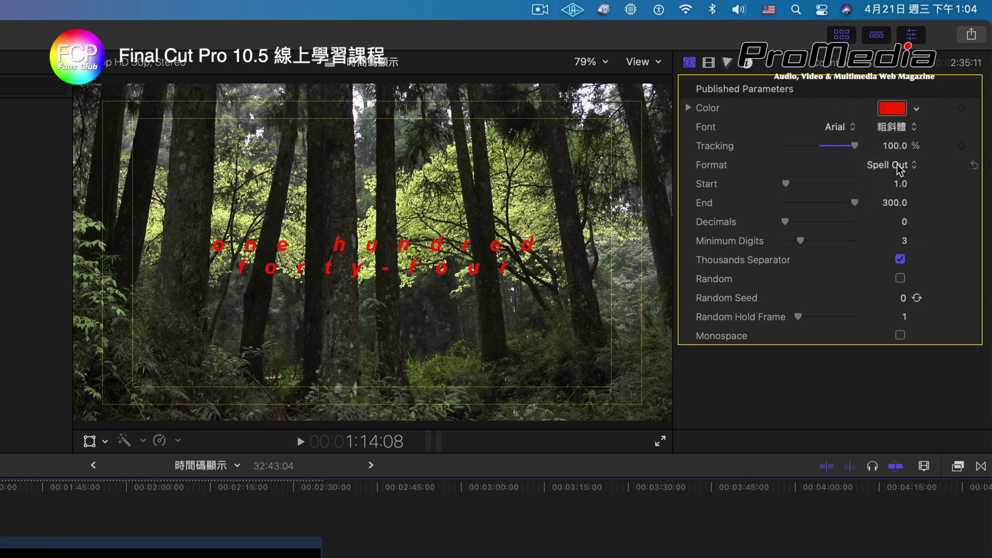
pyautogui.click(899, 170)
pyautogui.click(873, 185)
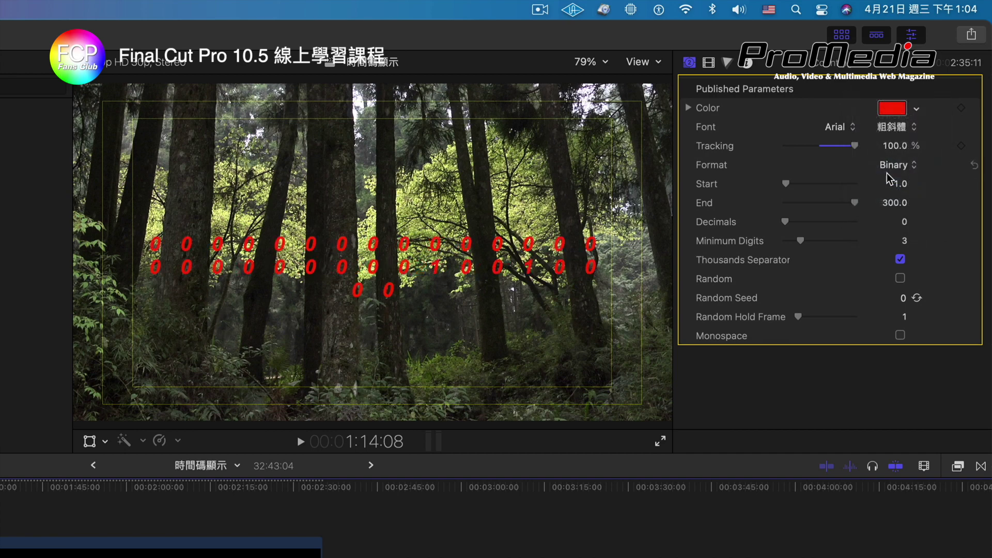
pyautogui.click(883, 172)
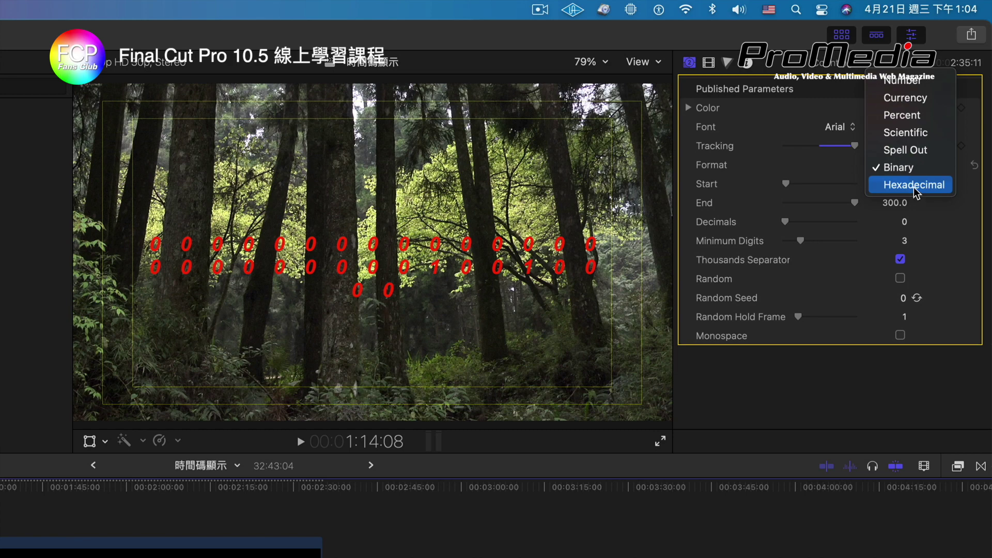
pyautogui.click(914, 185)
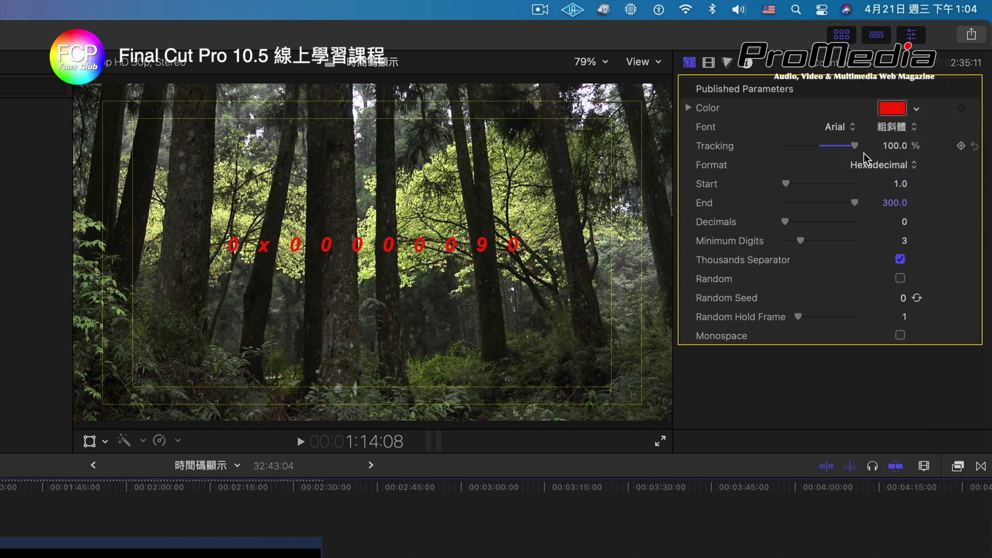
# Set the Counting generator's Start to 92, End to 82, Decimals and Minimum Digits to 10, Random Hold Frame to 1000, and enable Monospace.
pyautogui.moveTo(786, 184); pyautogui.dragTo(864, 226)
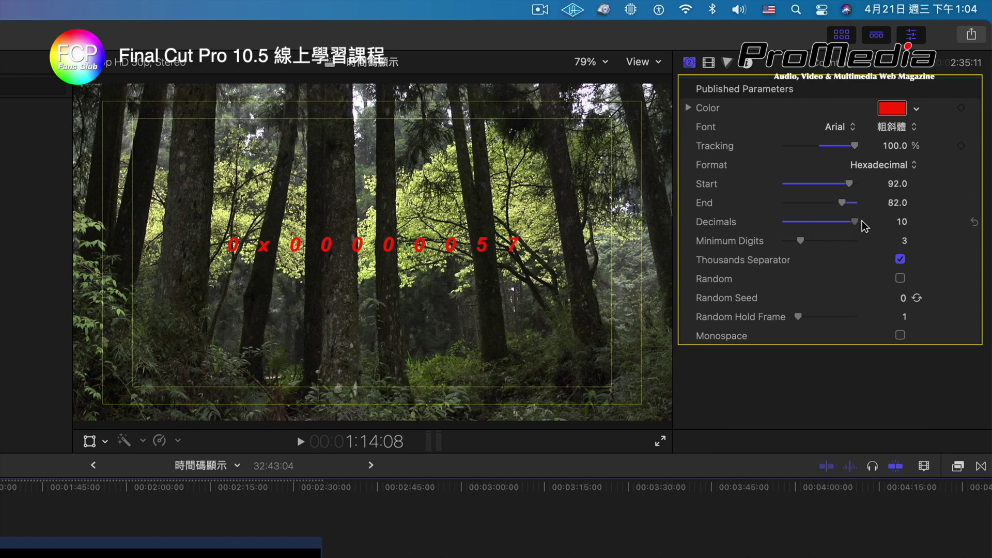
pyautogui.moveTo(854, 147)
pyautogui.mouseDown()
pyautogui.moveTo(813, 148)
pyautogui.moveTo(869, 148)
pyautogui.mouseUp()
pyautogui.moveTo(828, 242); pyautogui.dragTo(865, 243)
pyautogui.moveTo(826, 316); pyautogui.dragTo(859, 316)
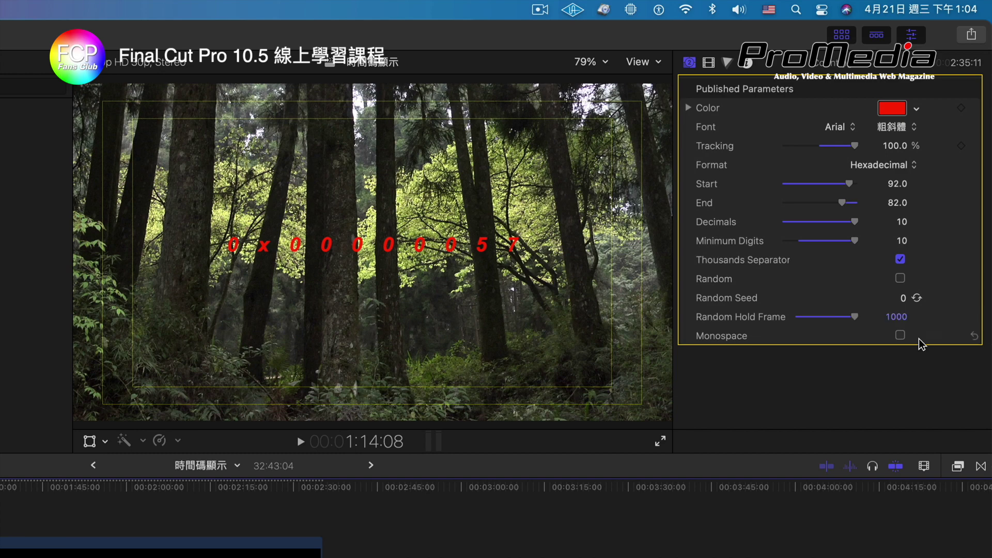
pyautogui.click(901, 336)
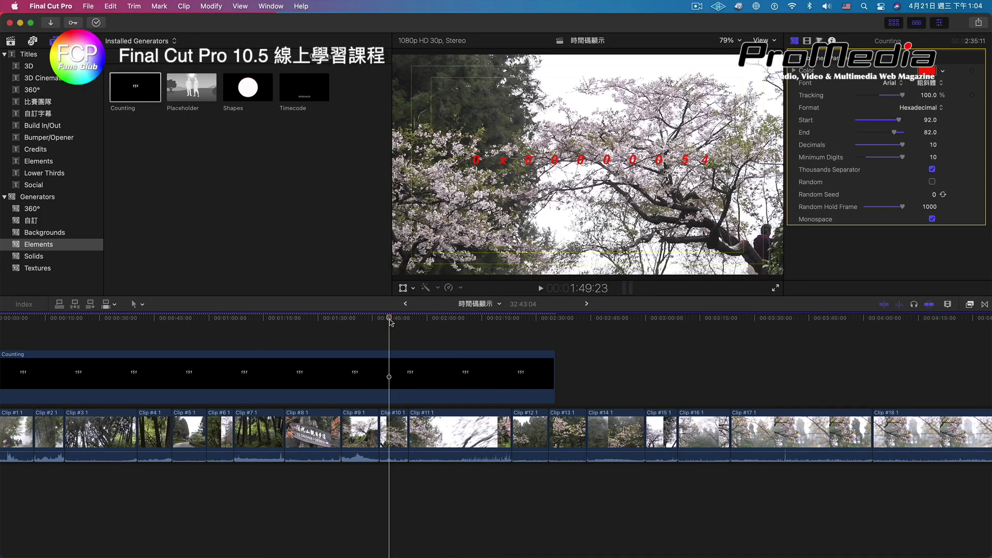
# Fit the whole project in the timeline and delete the Counting generator from above its opening clips.
pyautogui.hotkey('shift', 'z')
pyautogui.click(67, 371)
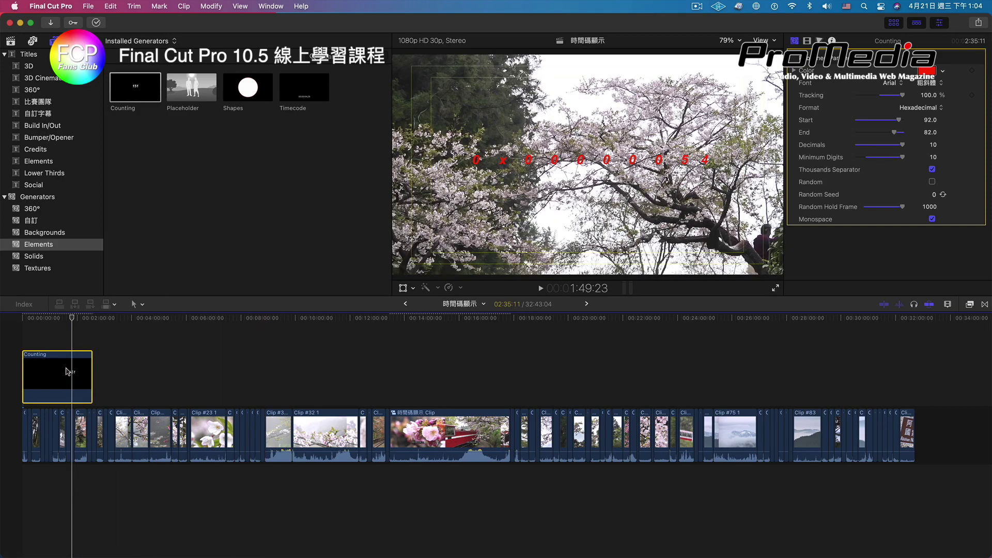
pyautogui.press('Delete')
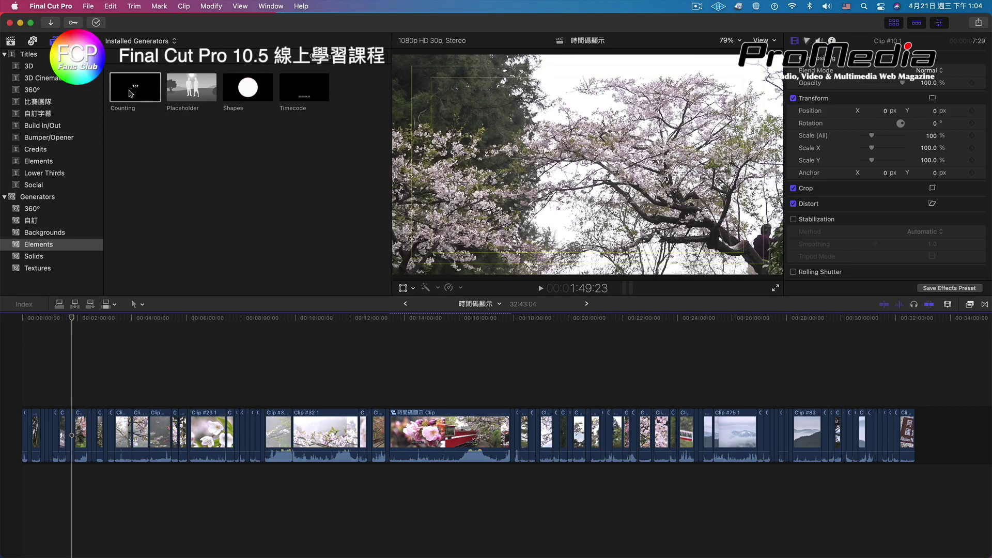
# Connect the Timecode generator above the first clip at the very start of the project.
pyautogui.click(298, 91)
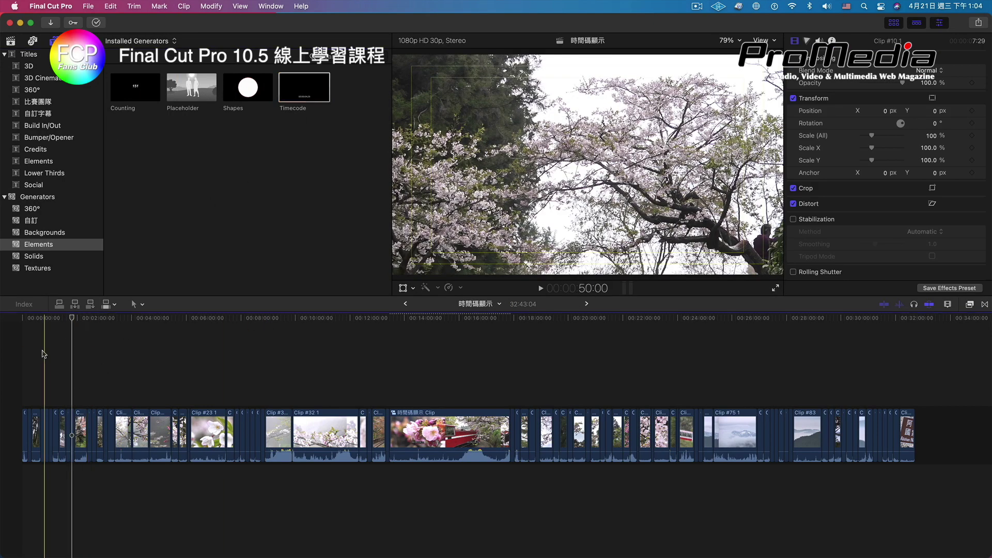
pyautogui.click(23, 356)
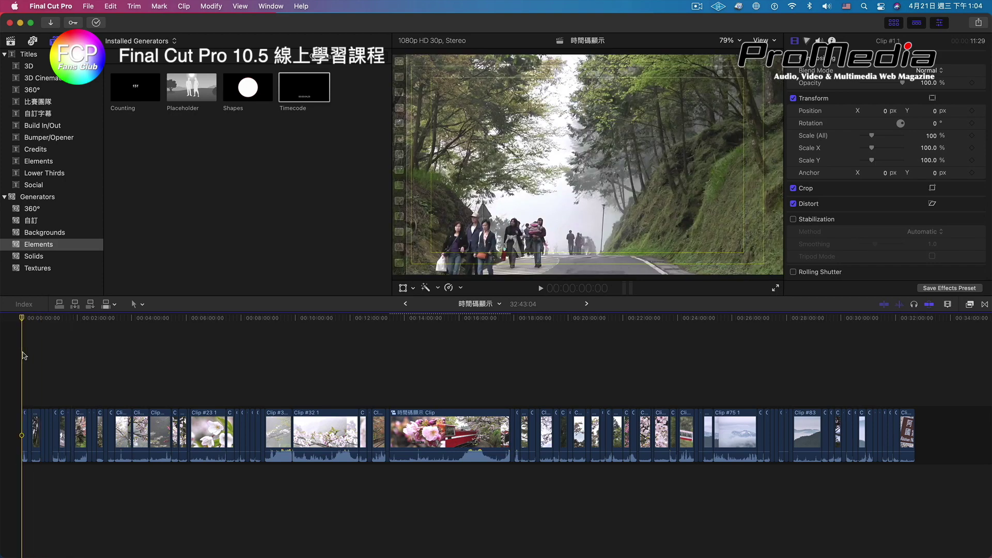
pyautogui.press('space')
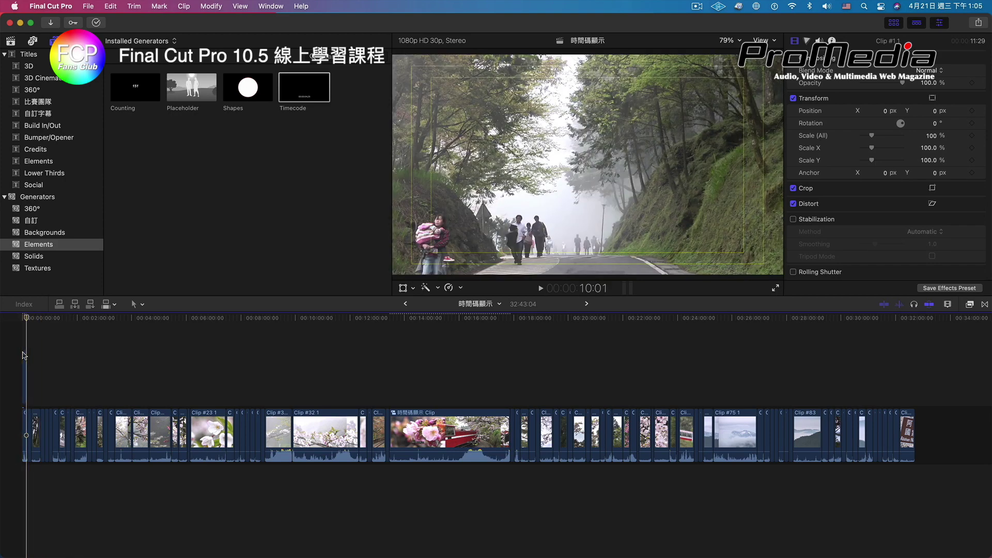
# Extend the end of the Timecode generator to the end of the project so it covers every clip.
pyautogui.click(27, 370)
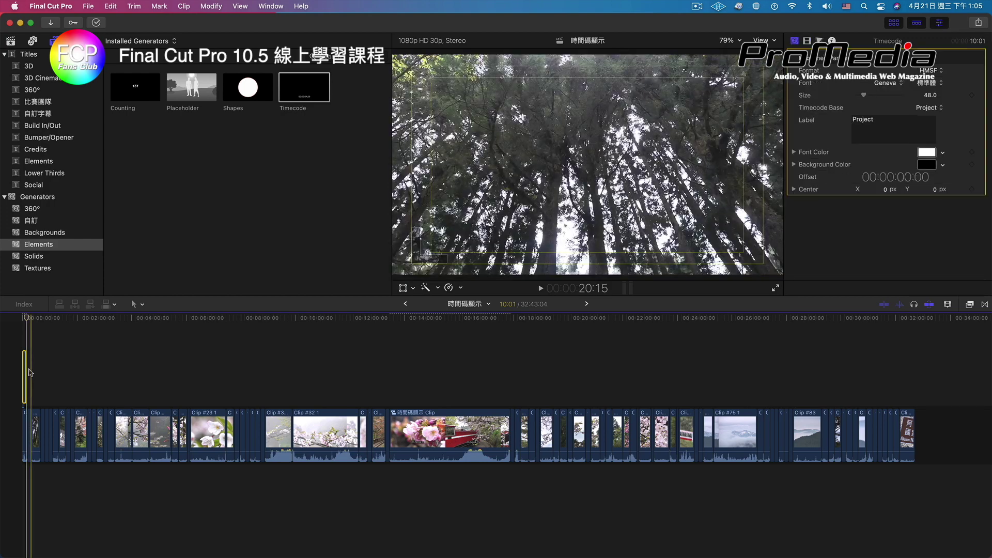
pyautogui.click(27, 372)
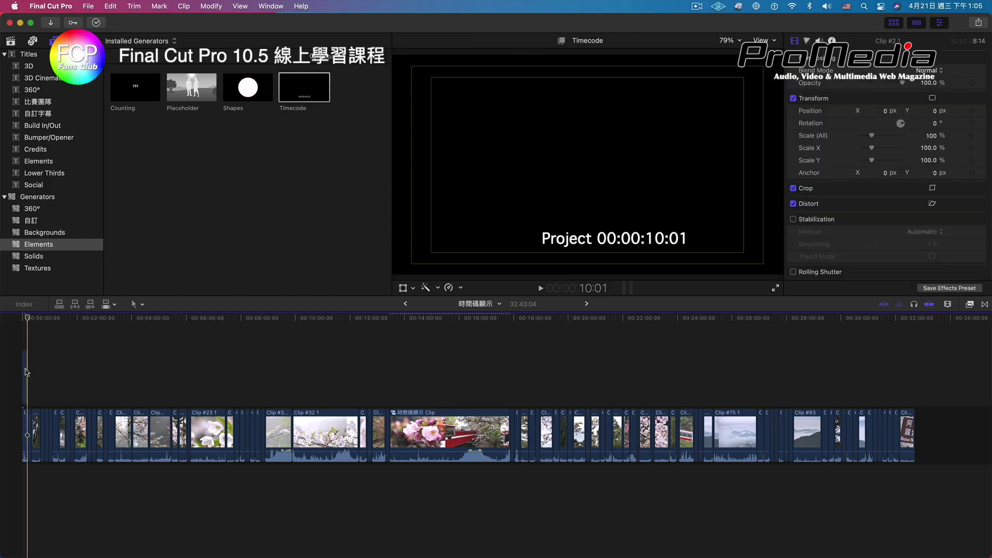
pyautogui.press('super+equal')
pyautogui.press('super+equal')
pyautogui.press('super+equal')
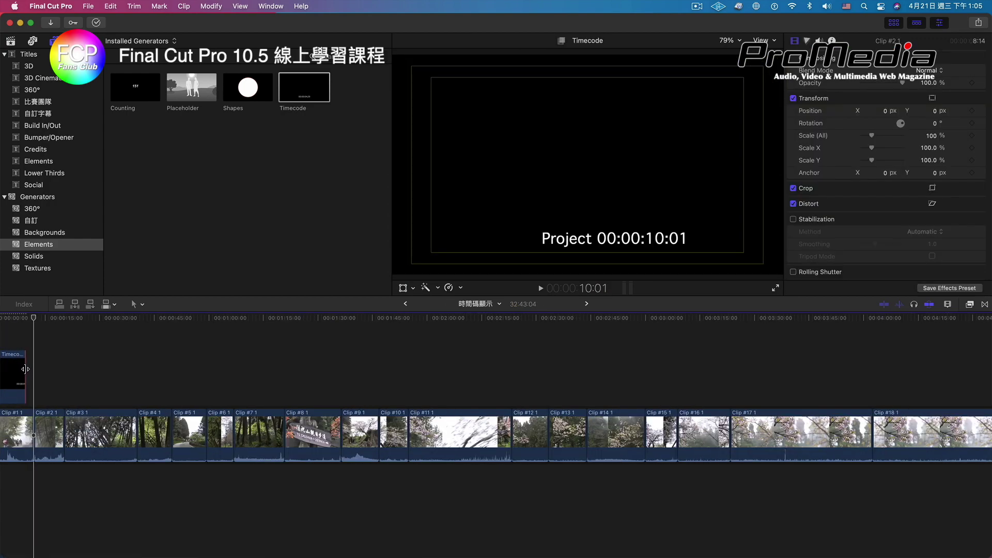
pyautogui.click(25, 369)
pyautogui.press('End')
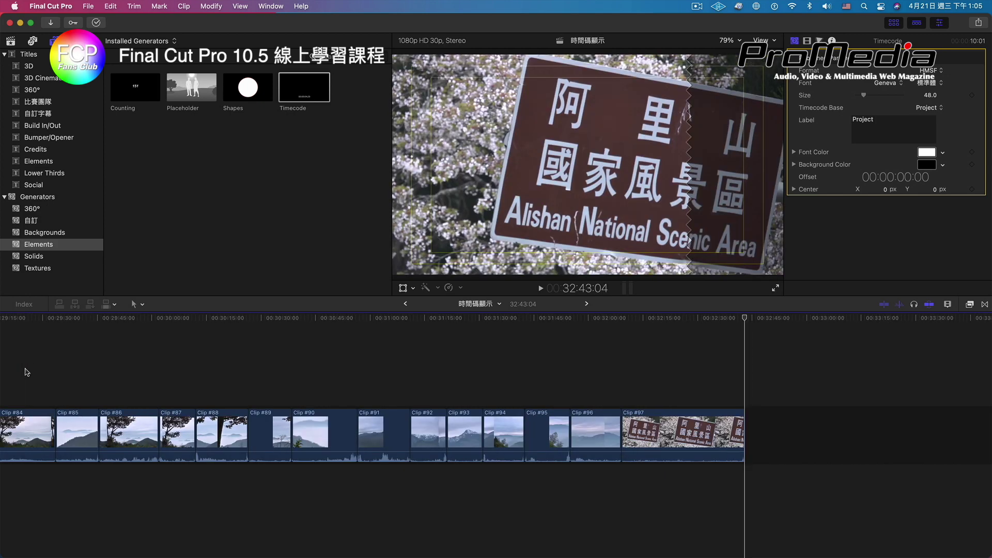
pyautogui.hotkey('shift', 'x')
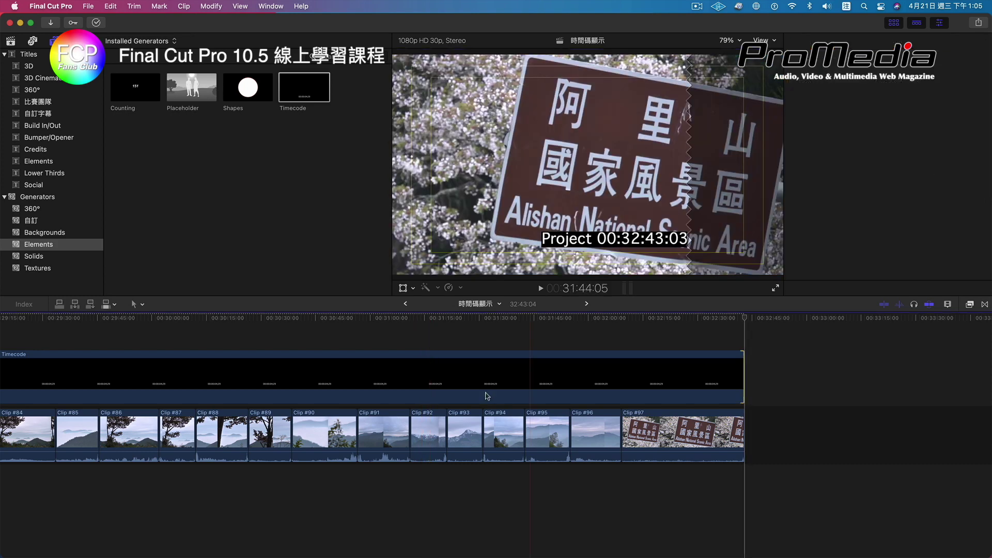
# Move the Timecode generator's on-screen text slightly lower in the frame, to a Center Y of about -0.03 px.
pyautogui.click(461, 377)
pyautogui.moveTo(596, 247); pyautogui.dragTo(587, 250)
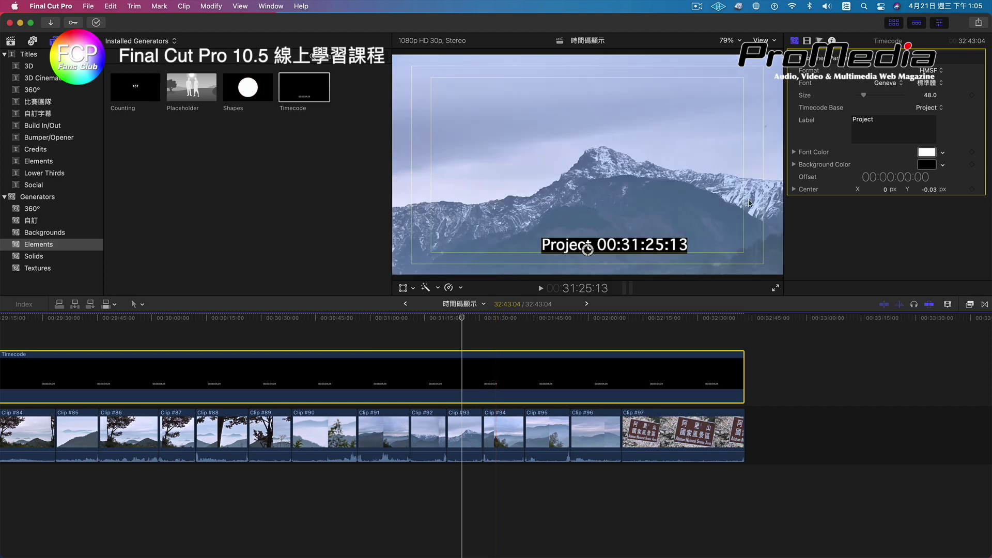
# Open the Master File (default) export settings for the project with its timecode overlay.
pyautogui.click(978, 22)
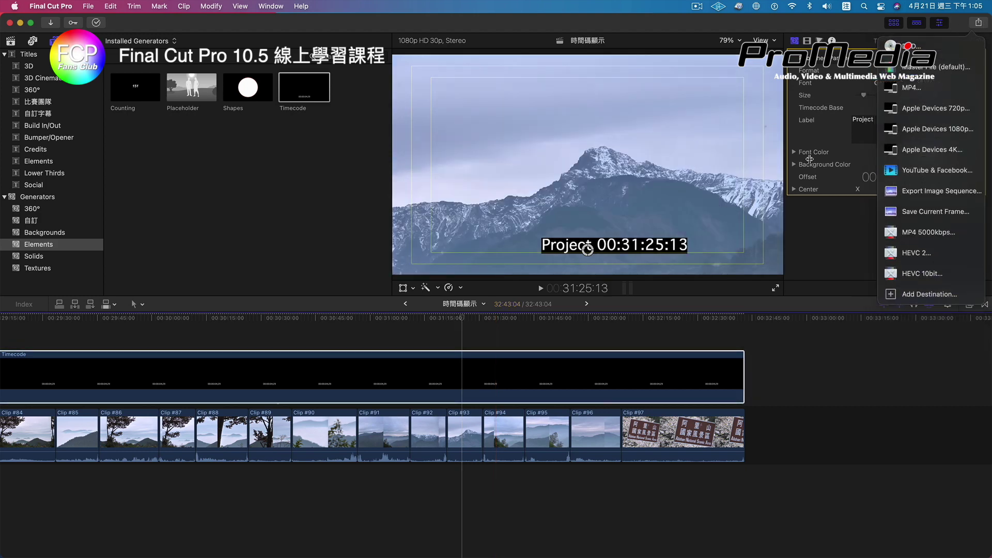
pyautogui.click(944, 67)
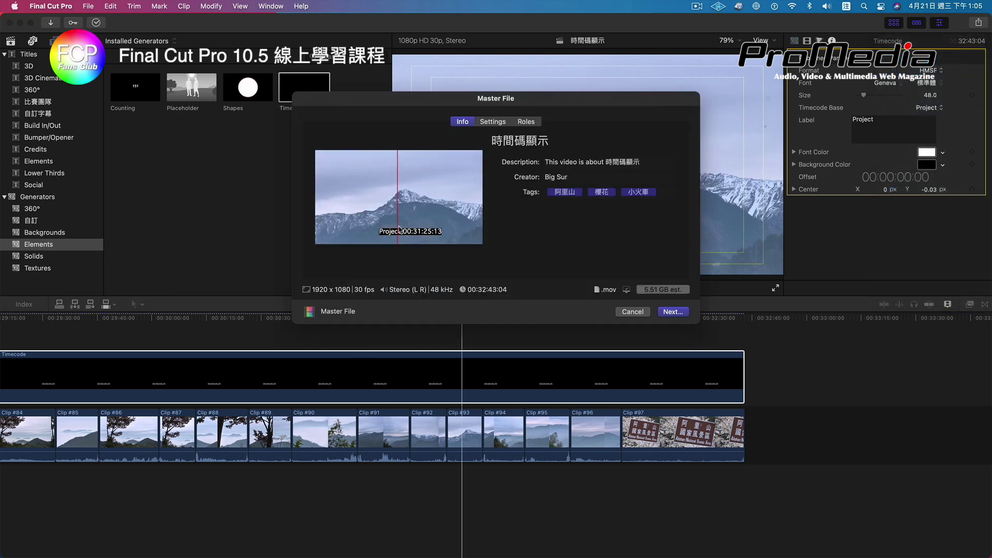